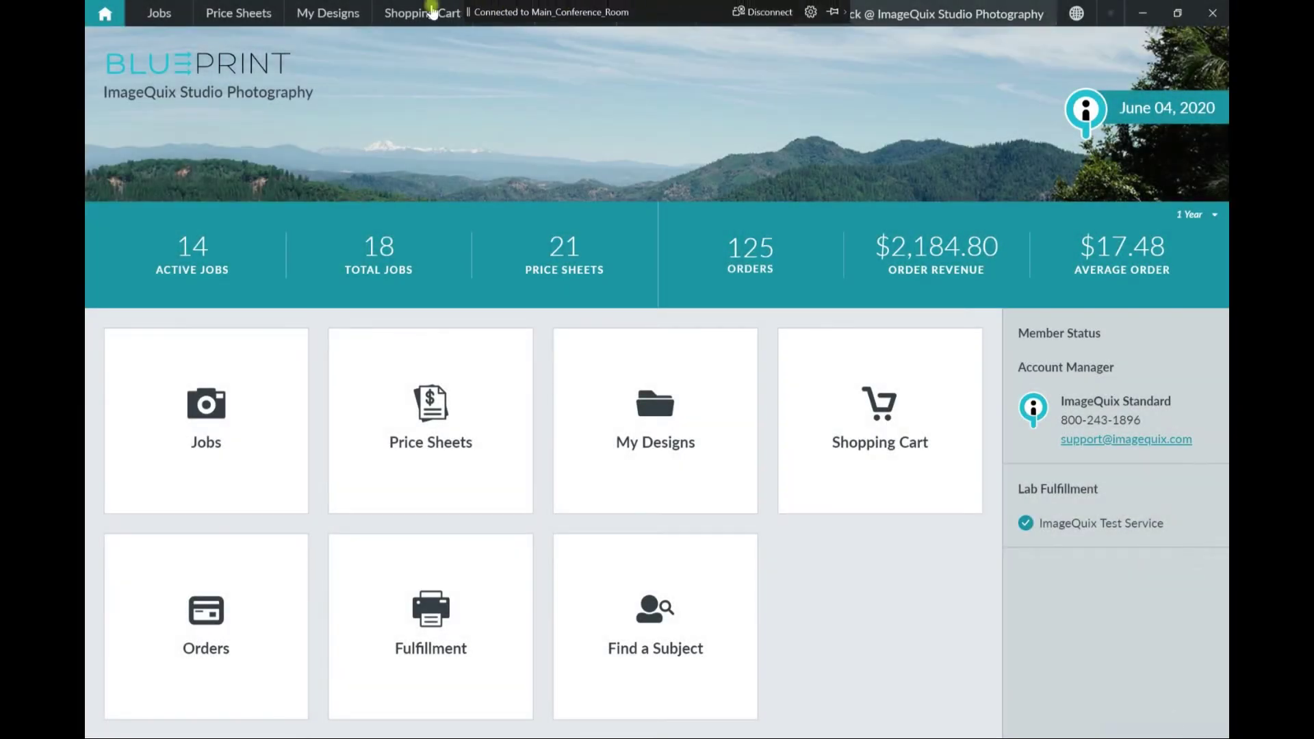
# - Add a new Print product from My Designs
pyautogui.click(318, 17)
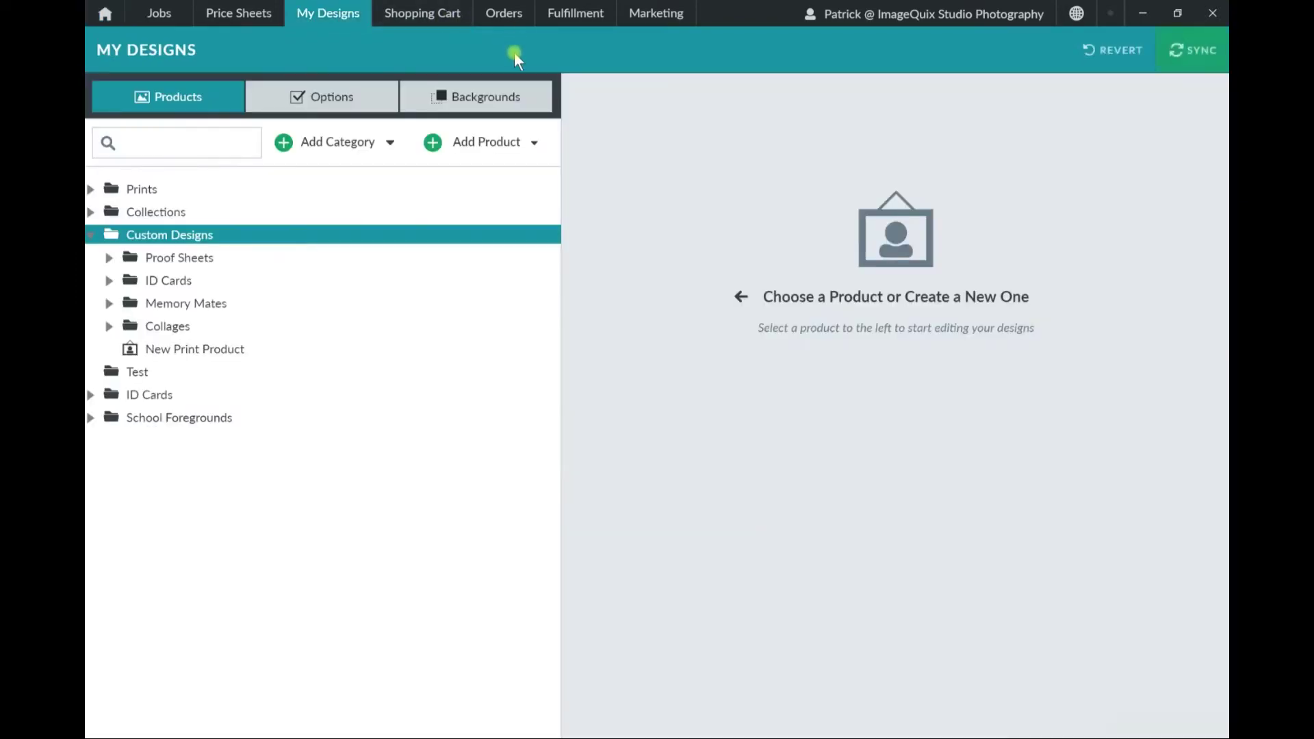
pyautogui.click(472, 145)
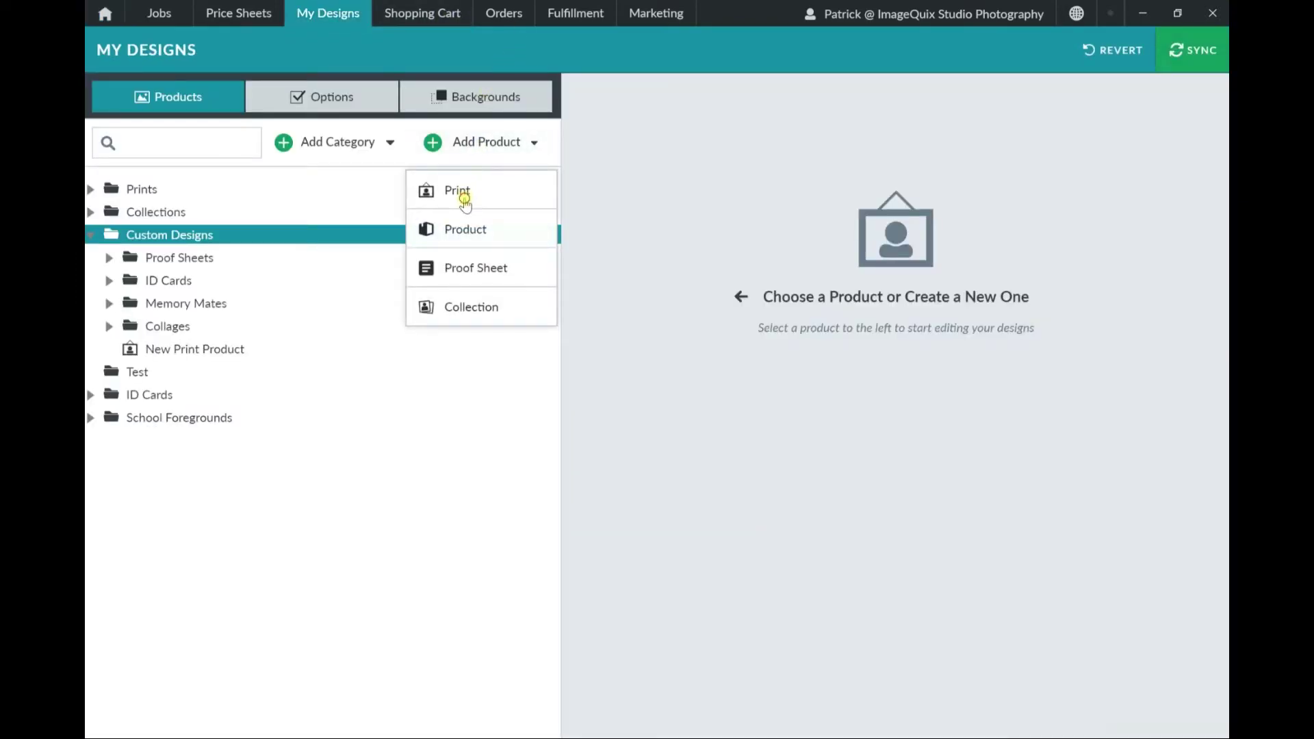
pyautogui.click(465, 198)
# - Rename the new product to 'Blueprint Test Product'
pyautogui.moveTo(829, 460); pyautogui.dragTo(707, 458)
pyautogui.press('BackSpace')
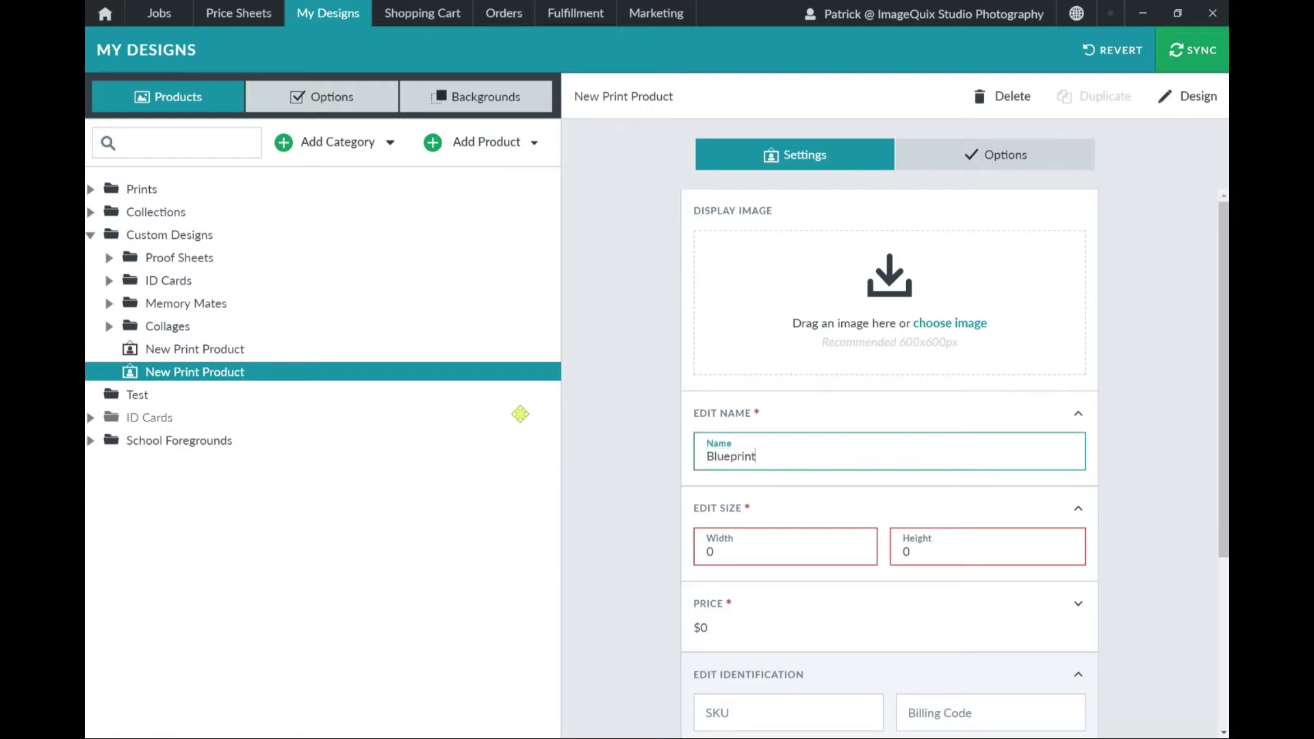
pyautogui.write('Blueprint Test Product')
pyautogui.press('Tab')
pyautogui.press('Tab')
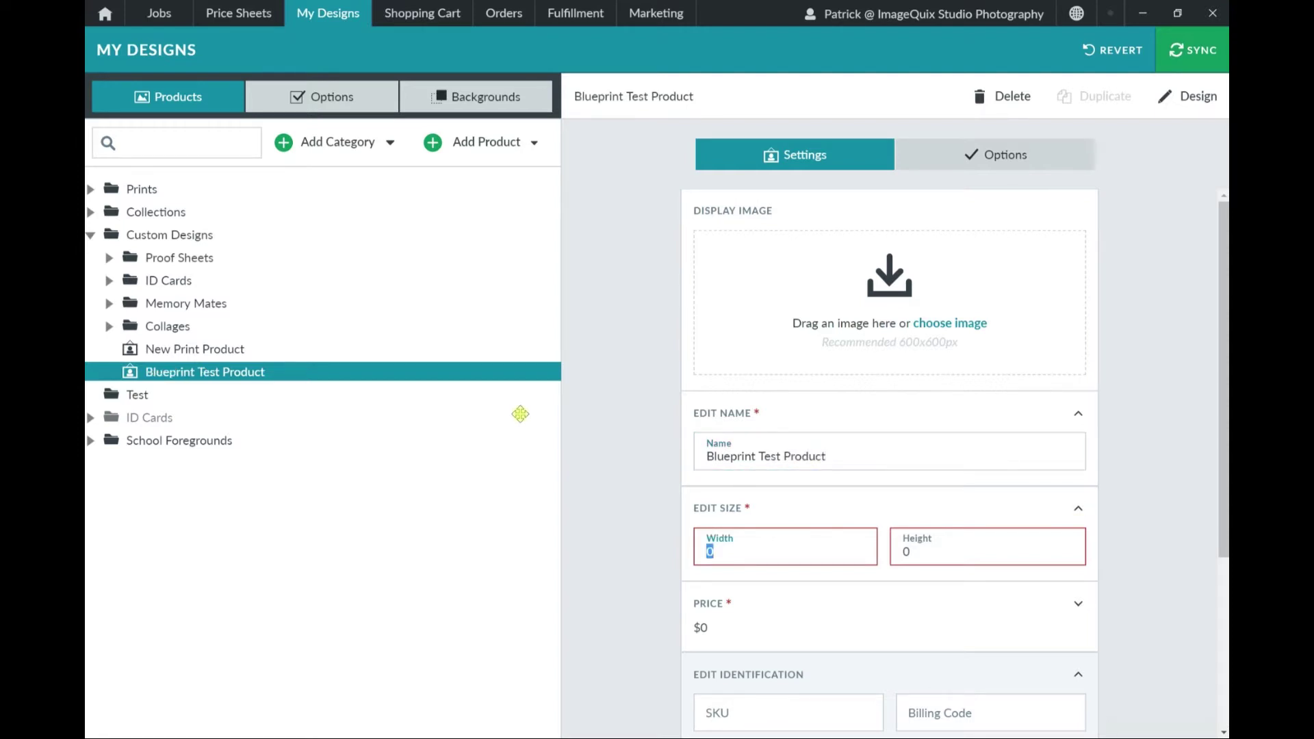
pyautogui.press('Tab')
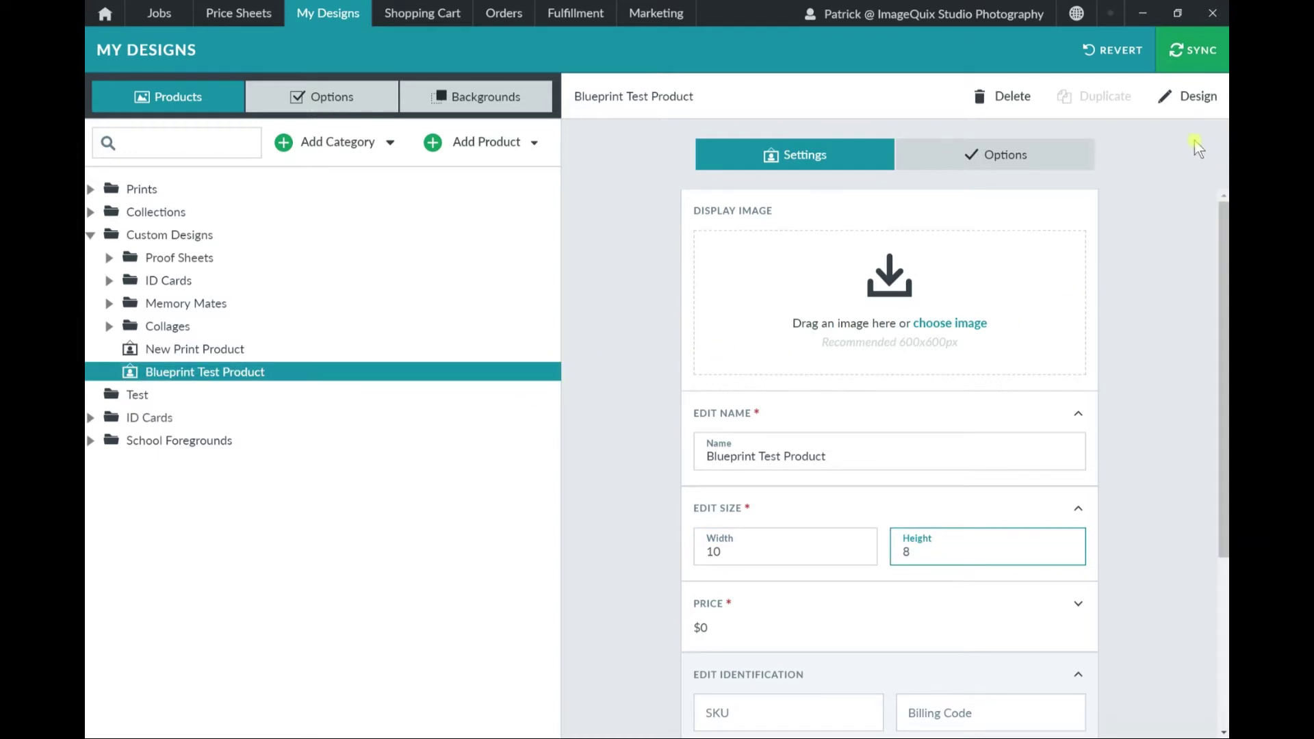
# - Add collage-blueprint-01.png from iq-assets as the design's foreground layer
pyautogui.click(1194, 102)
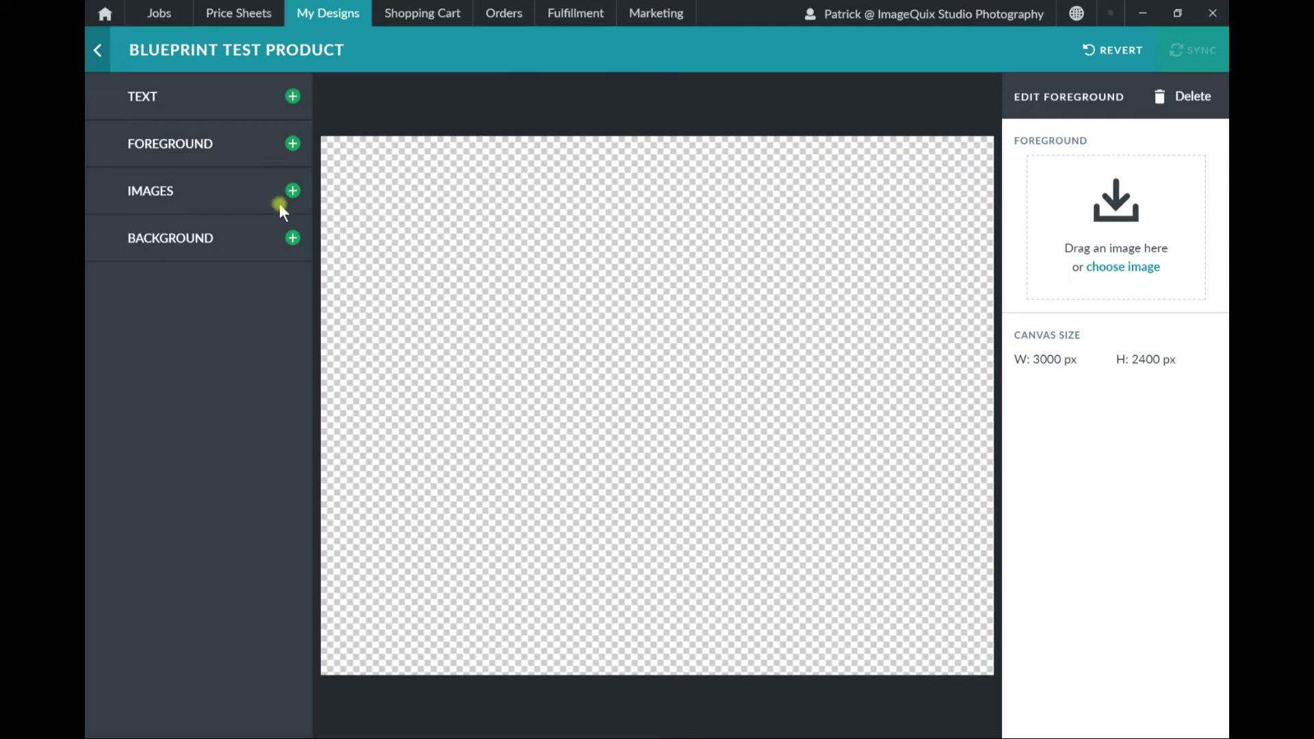
pyautogui.click(292, 145)
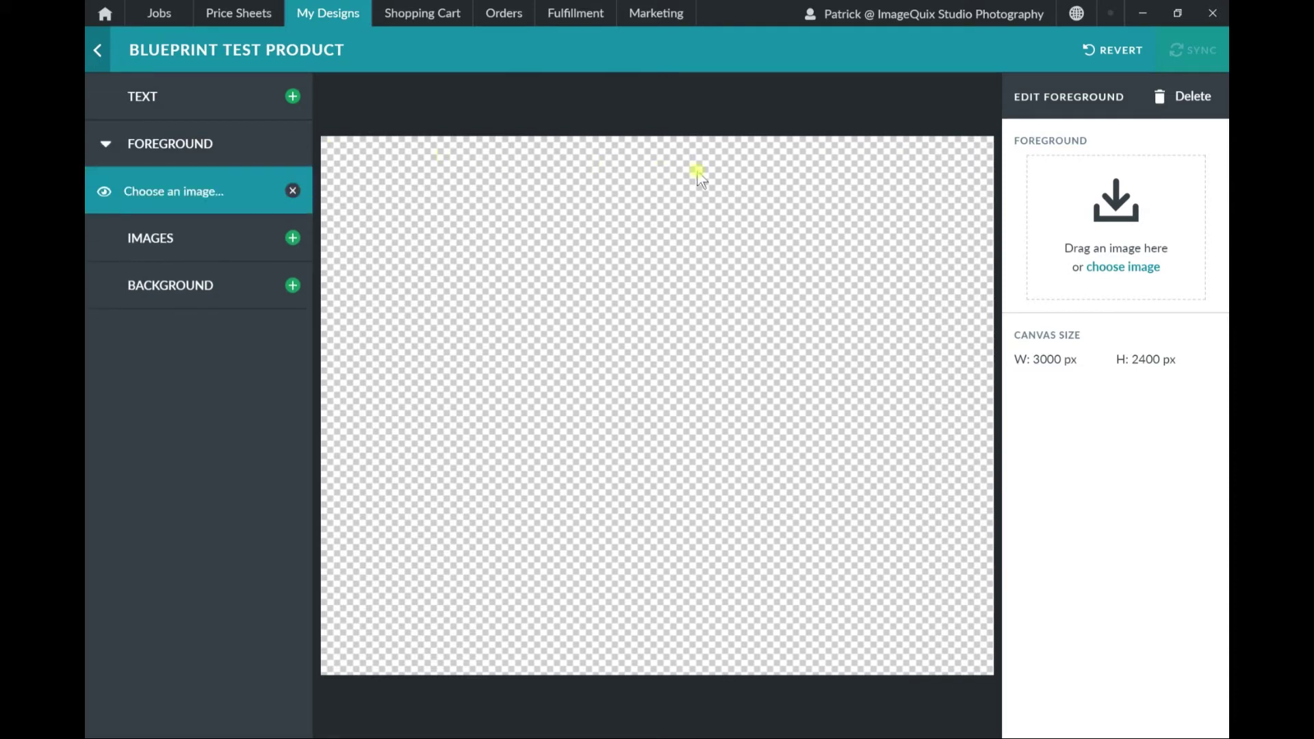
pyautogui.click(1150, 271)
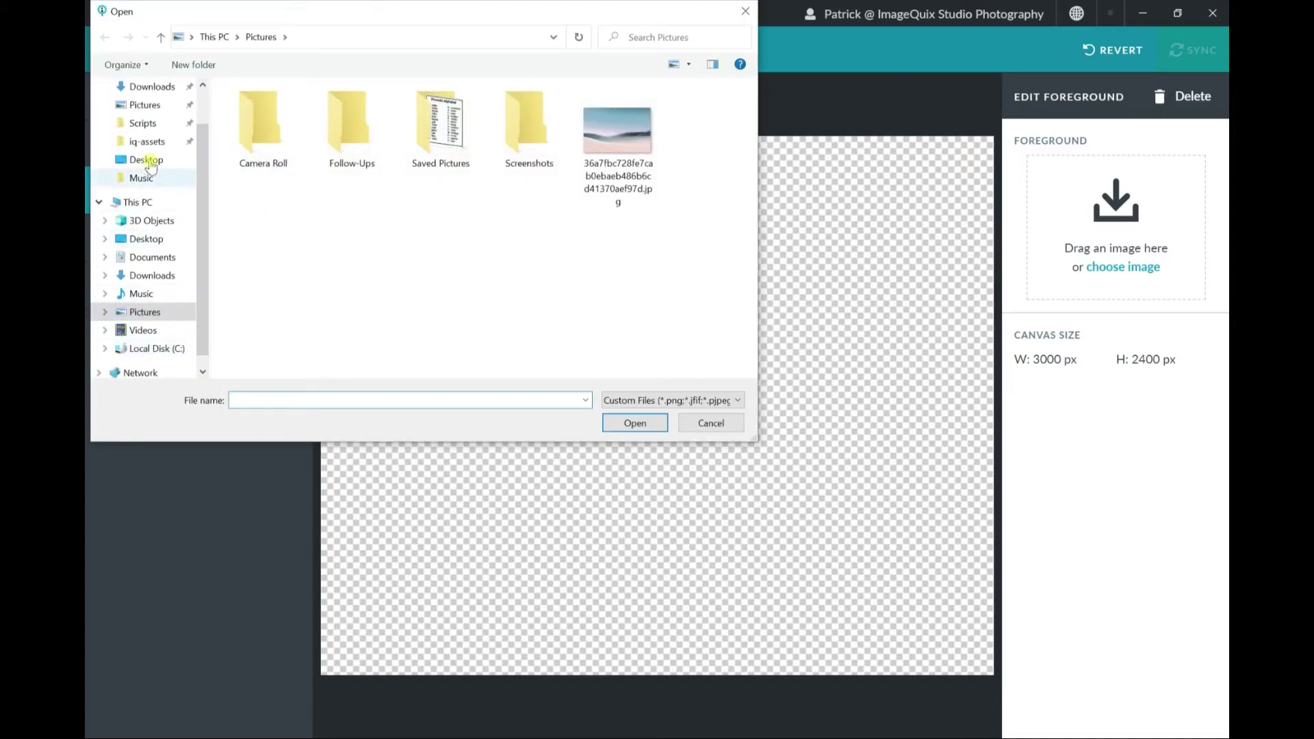
pyautogui.click(152, 141)
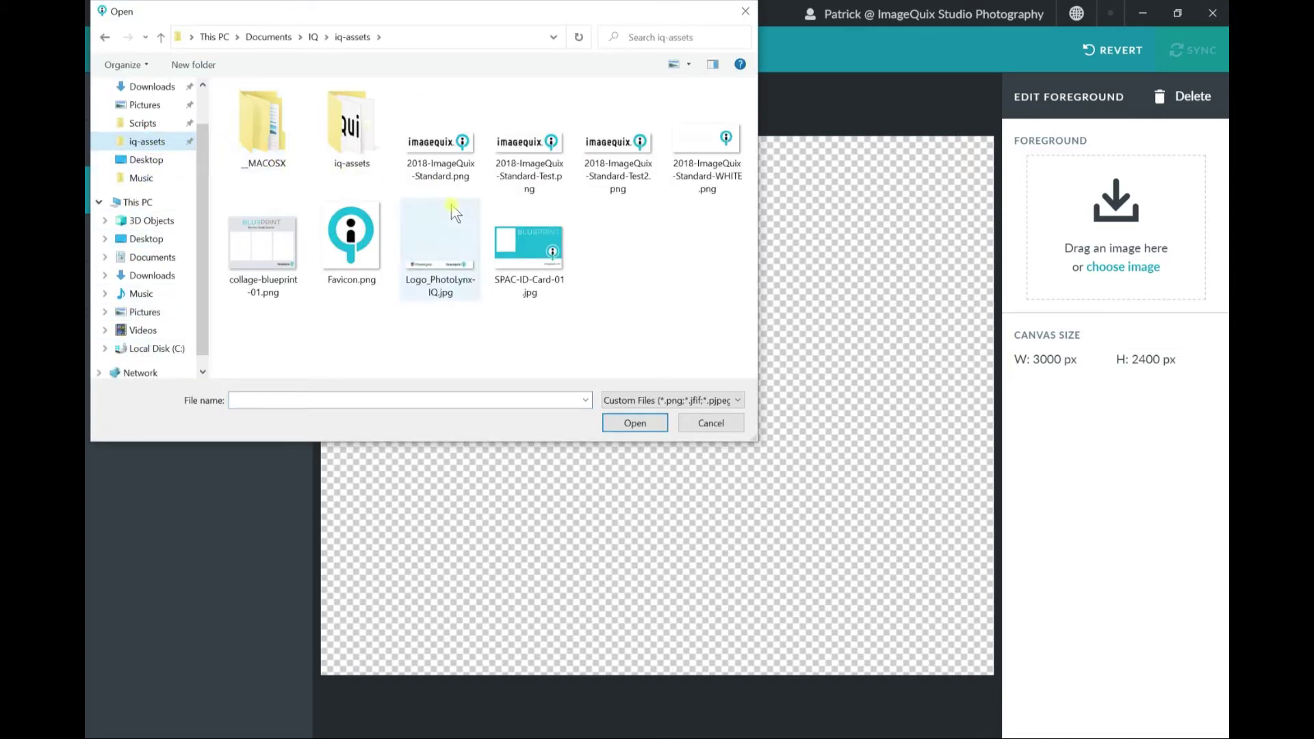
pyautogui.doubleClick(263, 248)
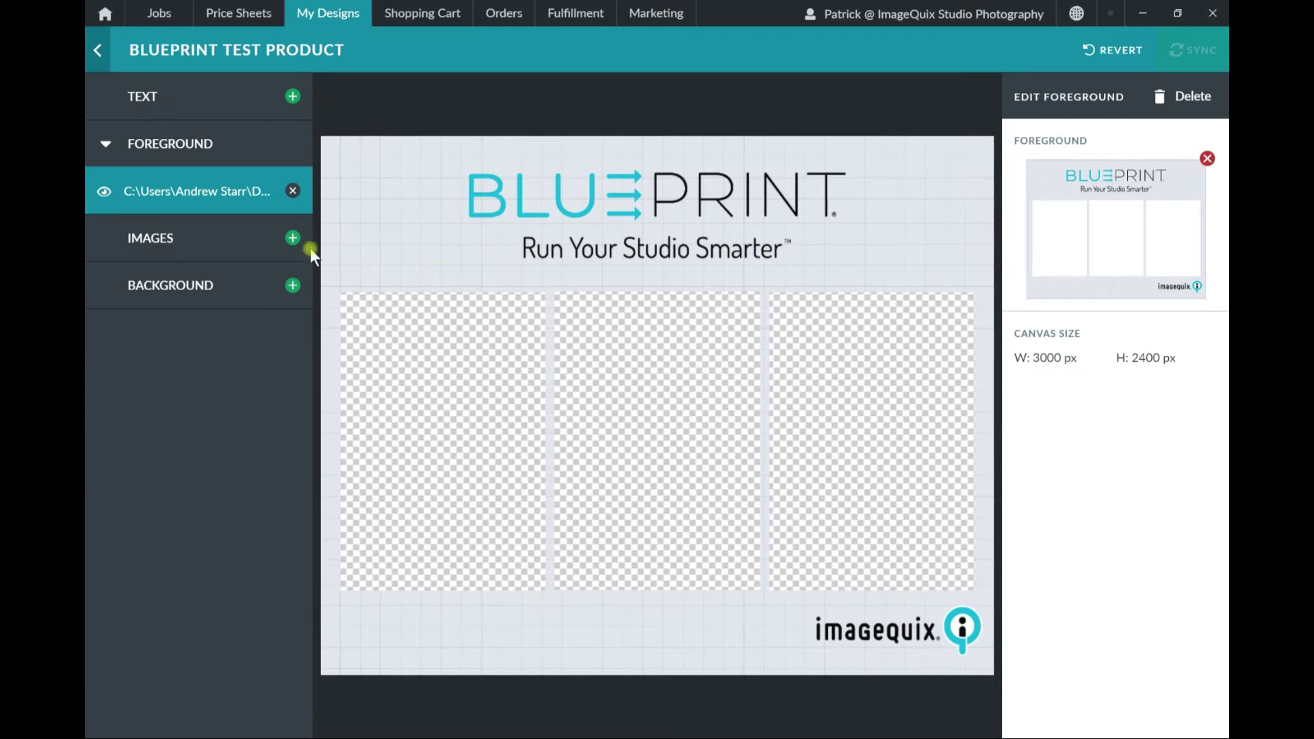
# - Add an image node and move it into the left photo slot
pyautogui.click(295, 240)
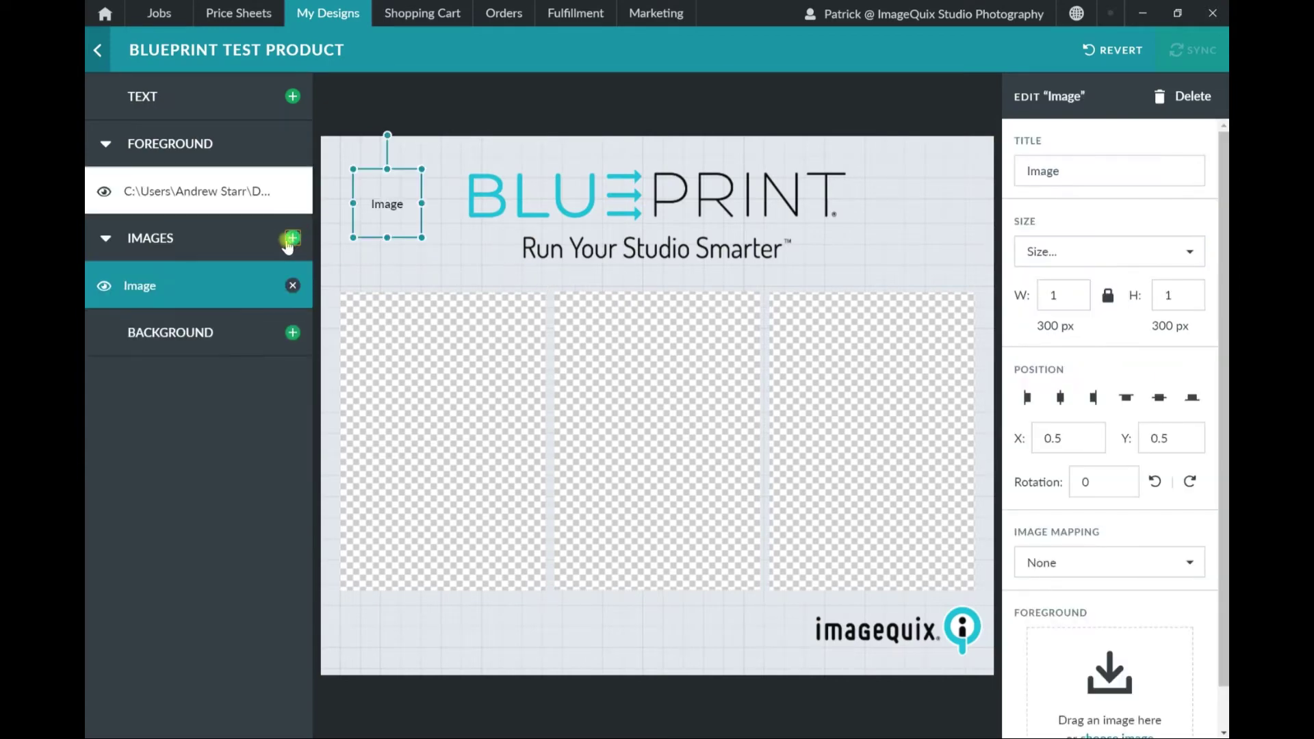
pyautogui.moveTo(396, 196); pyautogui.dragTo(470, 459)
pyautogui.moveTo(415, 417); pyautogui.dragTo(339, 341)
pyautogui.moveTo(482, 416); pyautogui.dragTo(537, 414)
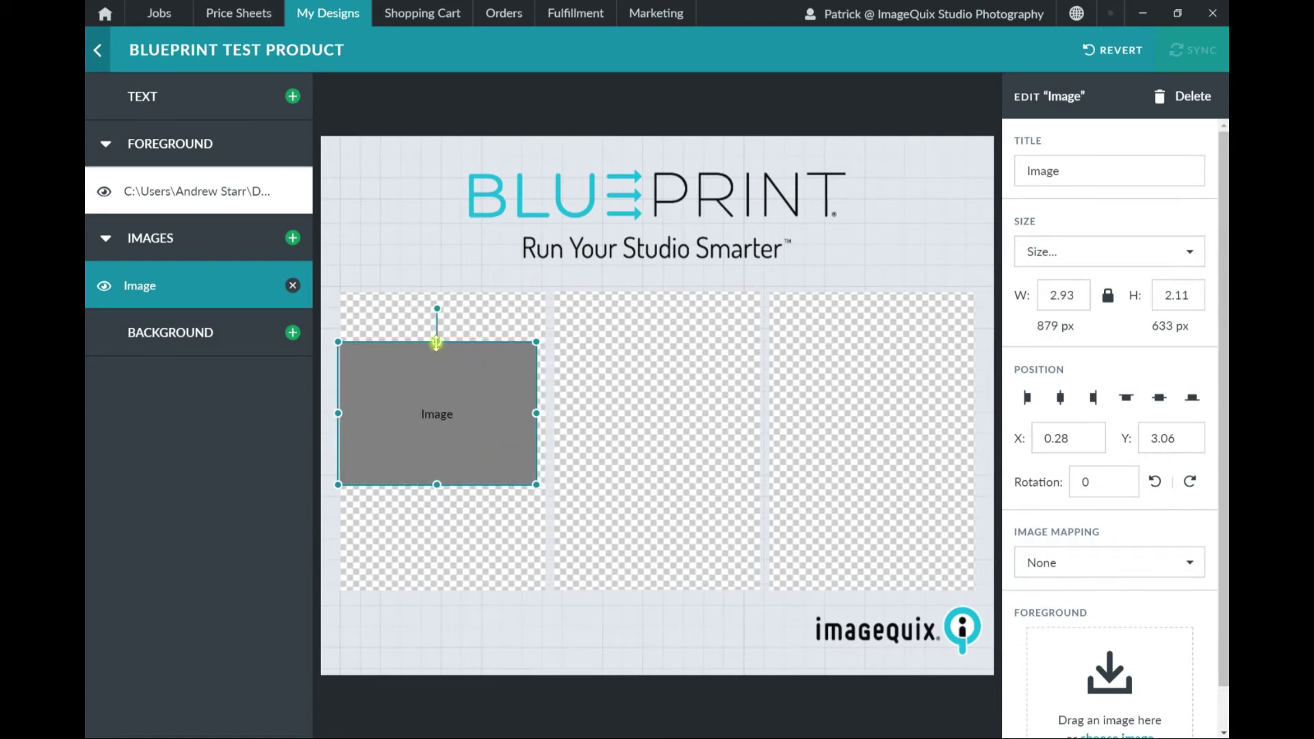
# - Stretch the image box to fill the left slot and title it Image 1
pyautogui.click(433, 322)
pyautogui.click(438, 358)
pyautogui.moveTo(439, 341); pyautogui.dragTo(438, 290)
pyautogui.click(436, 487)
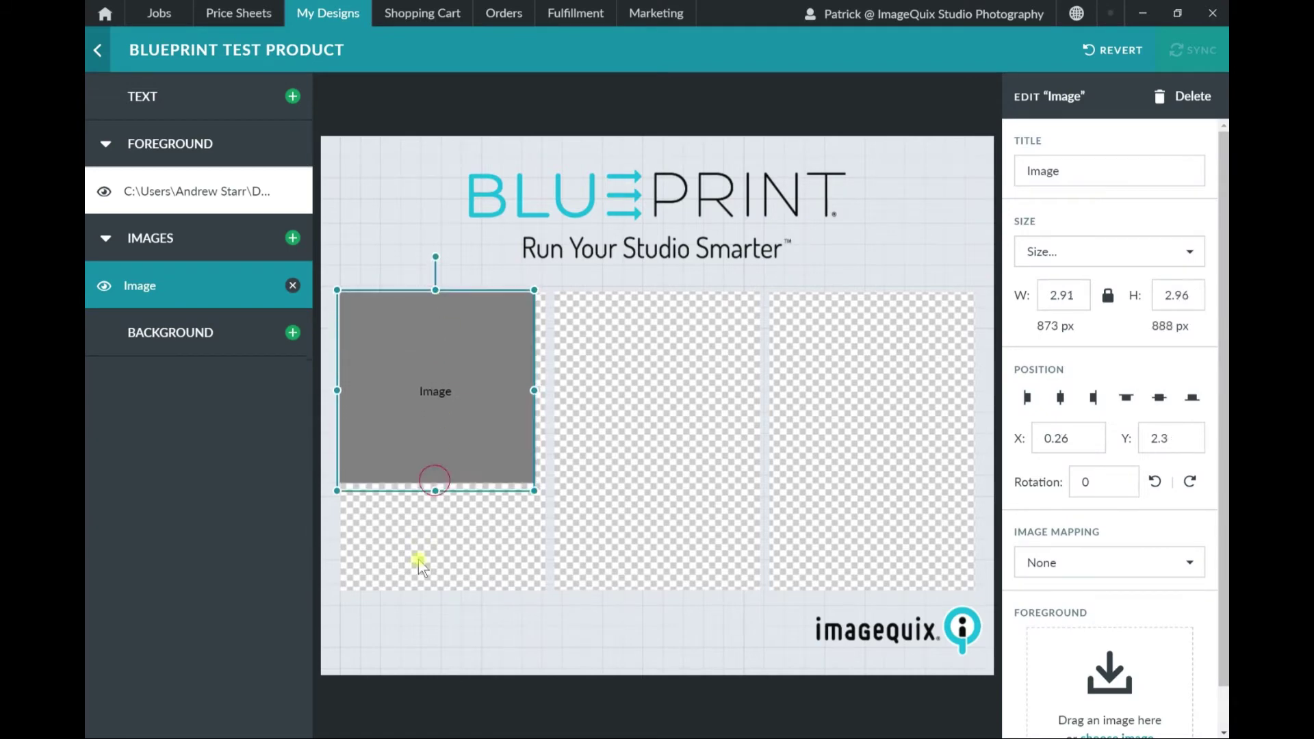
pyautogui.moveTo(419, 564); pyautogui.dragTo(417, 587)
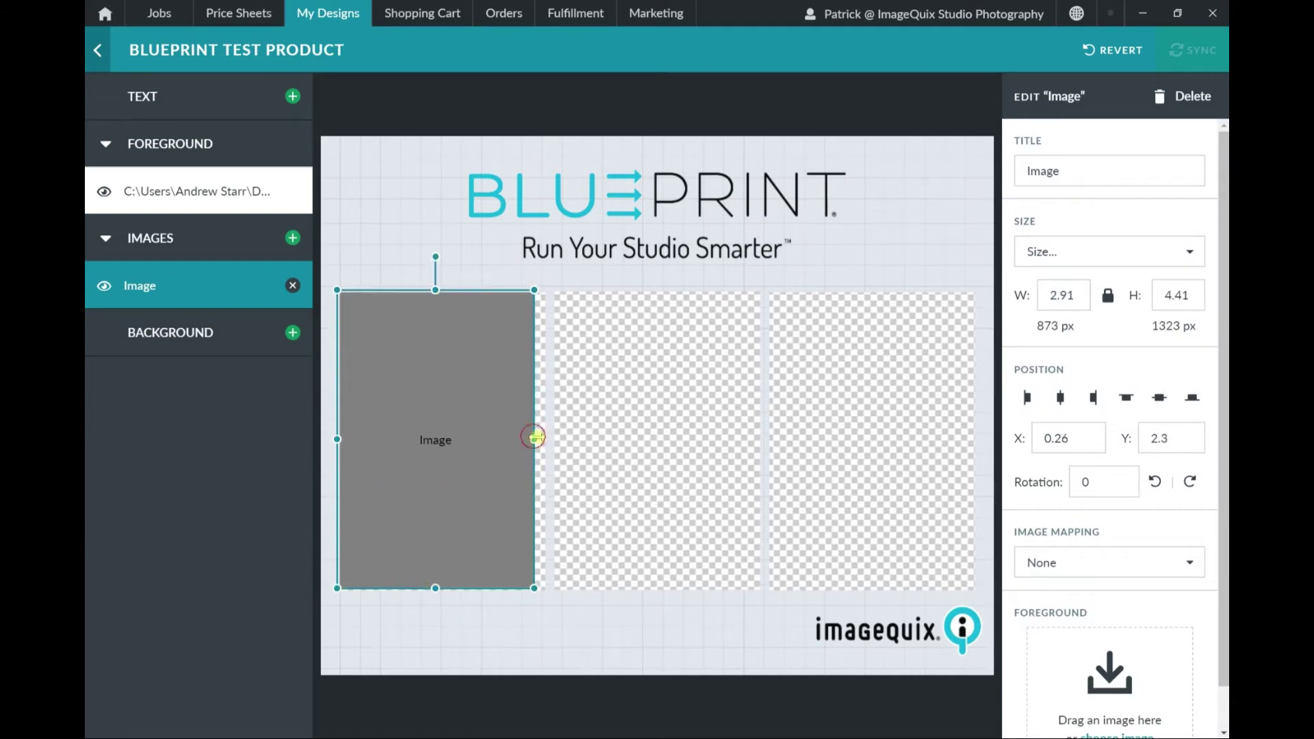
pyautogui.moveTo(535, 437); pyautogui.dragTo(544, 438)
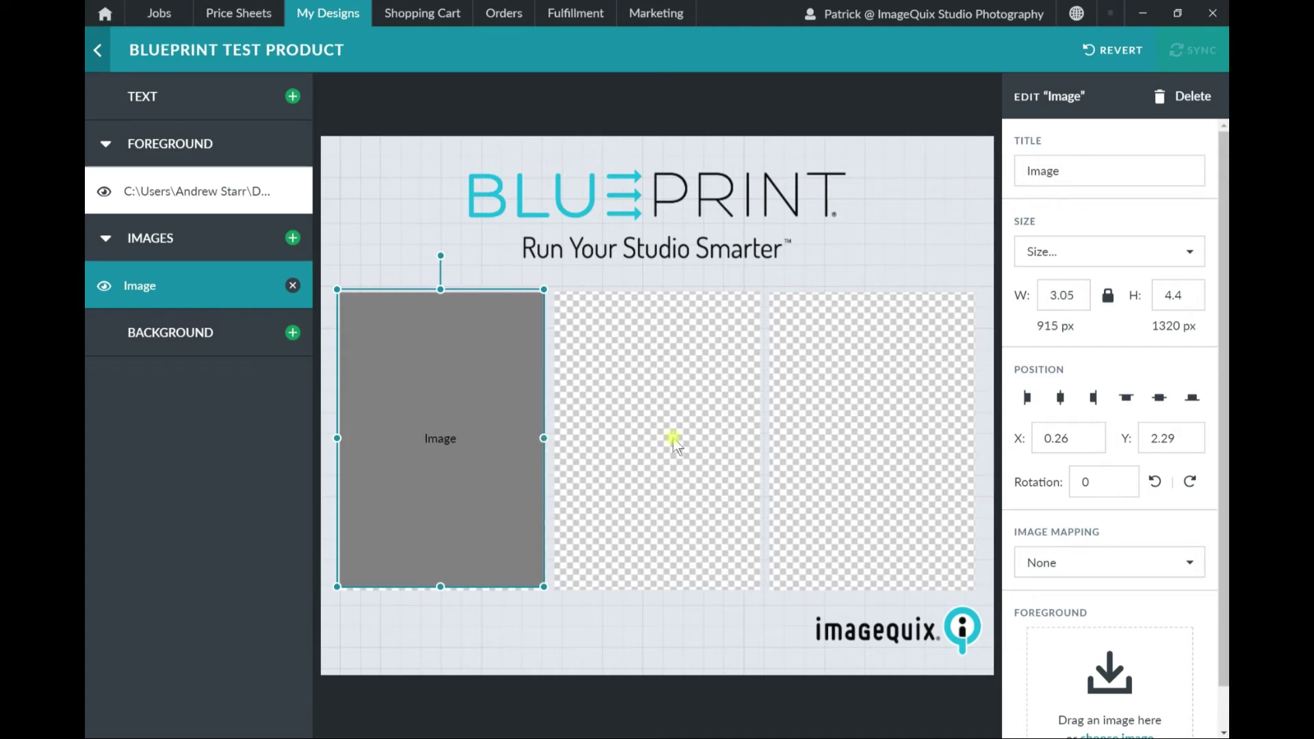
pyautogui.click(1087, 173)
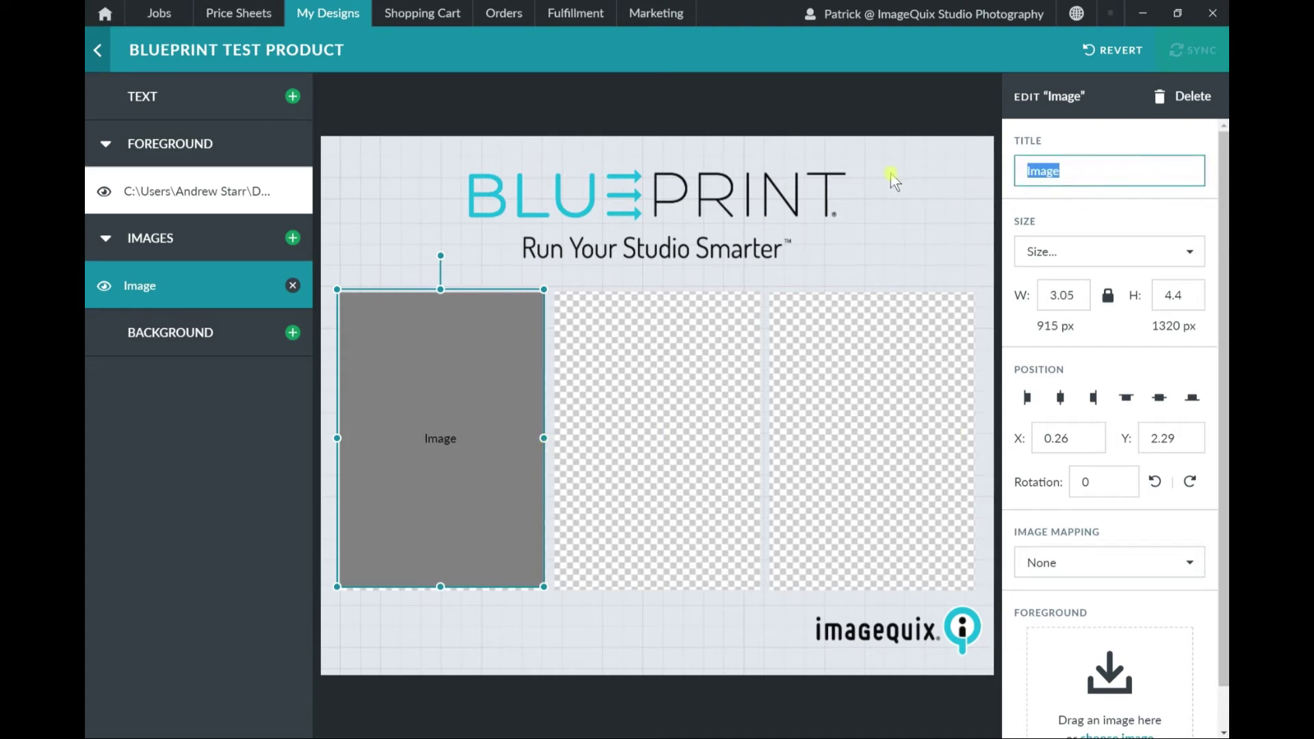
pyautogui.write('Ima')
# - Review Image 1's preset print sizes and width/height values, leaving them unchanged
pyautogui.click(1053, 254)
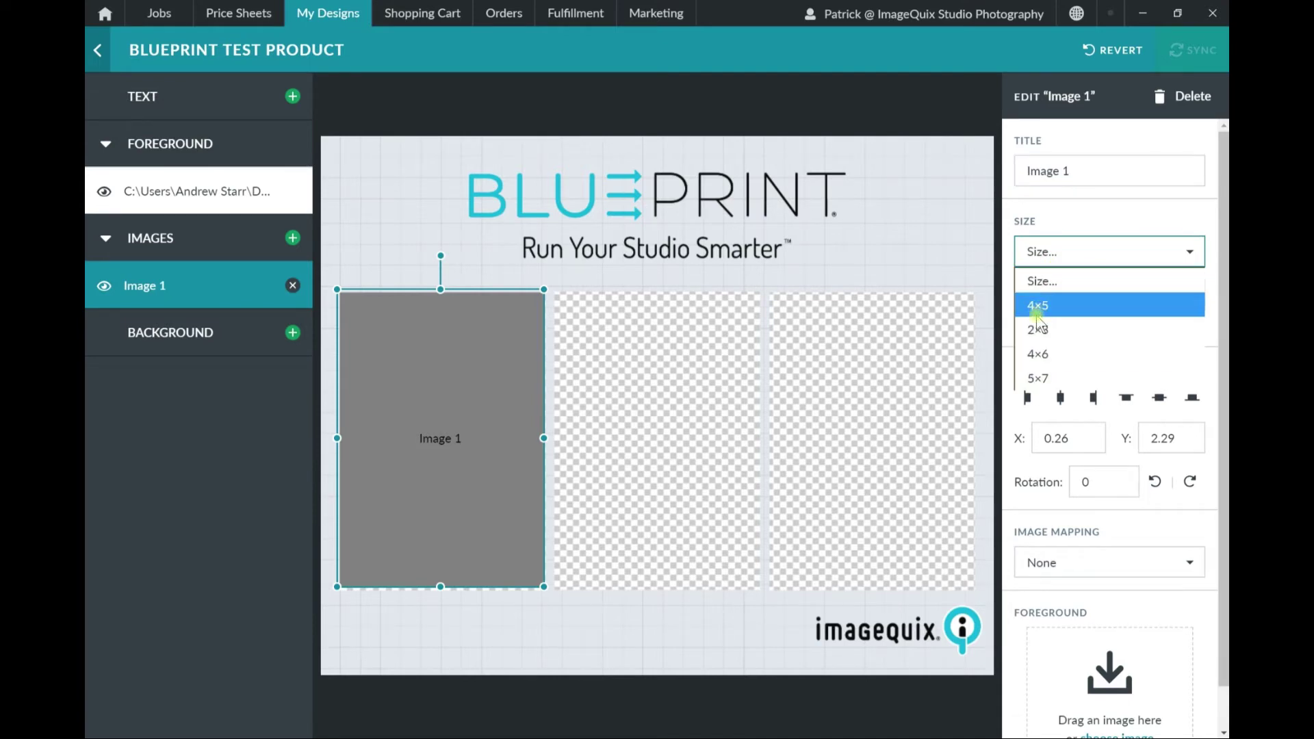
pyautogui.click(1203, 214)
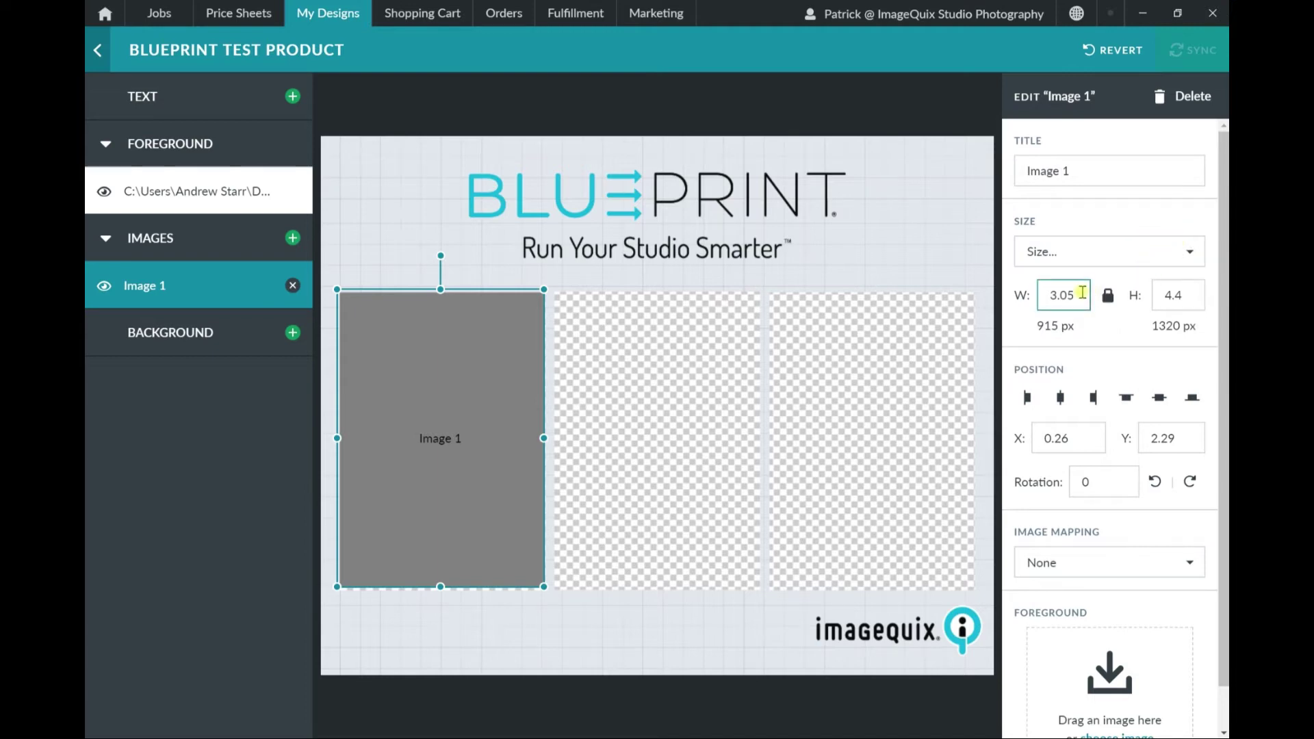
pyautogui.moveTo(1076, 291); pyautogui.dragTo(1042, 291)
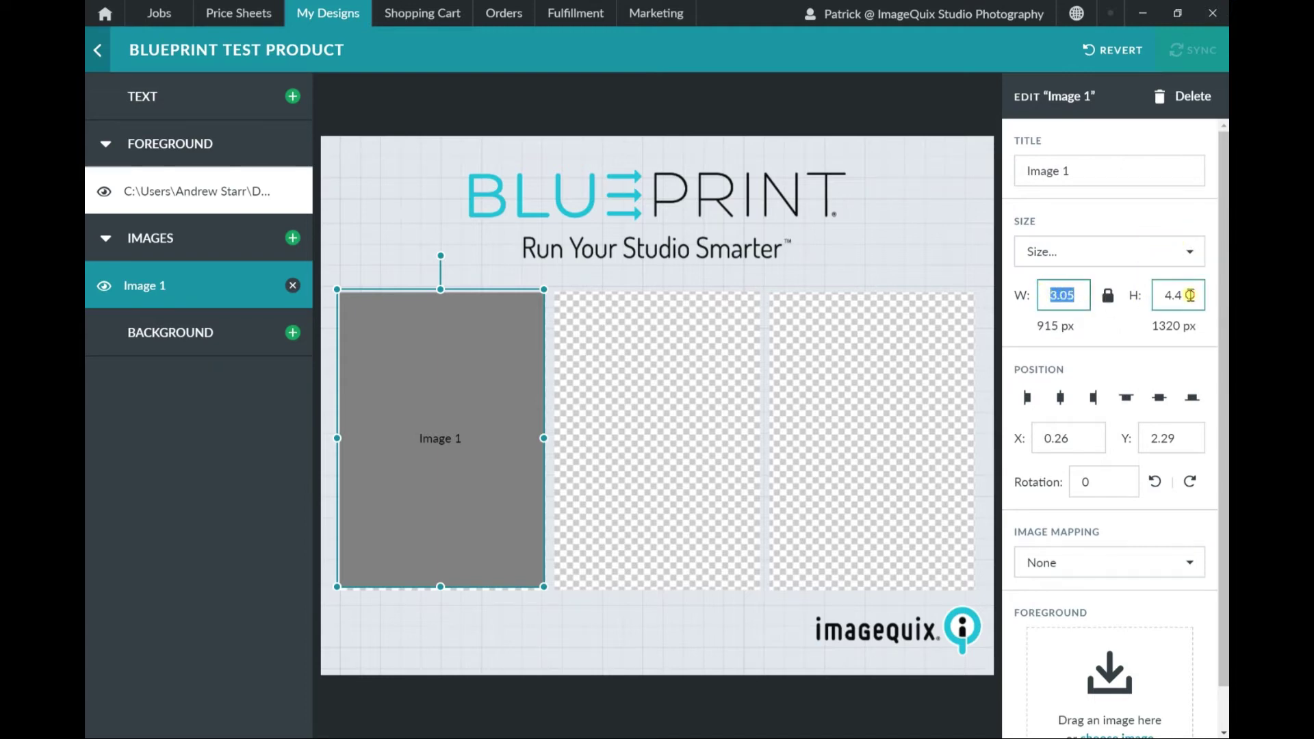
pyautogui.moveTo(1189, 295); pyautogui.dragTo(1163, 295)
pyautogui.click(1167, 534)
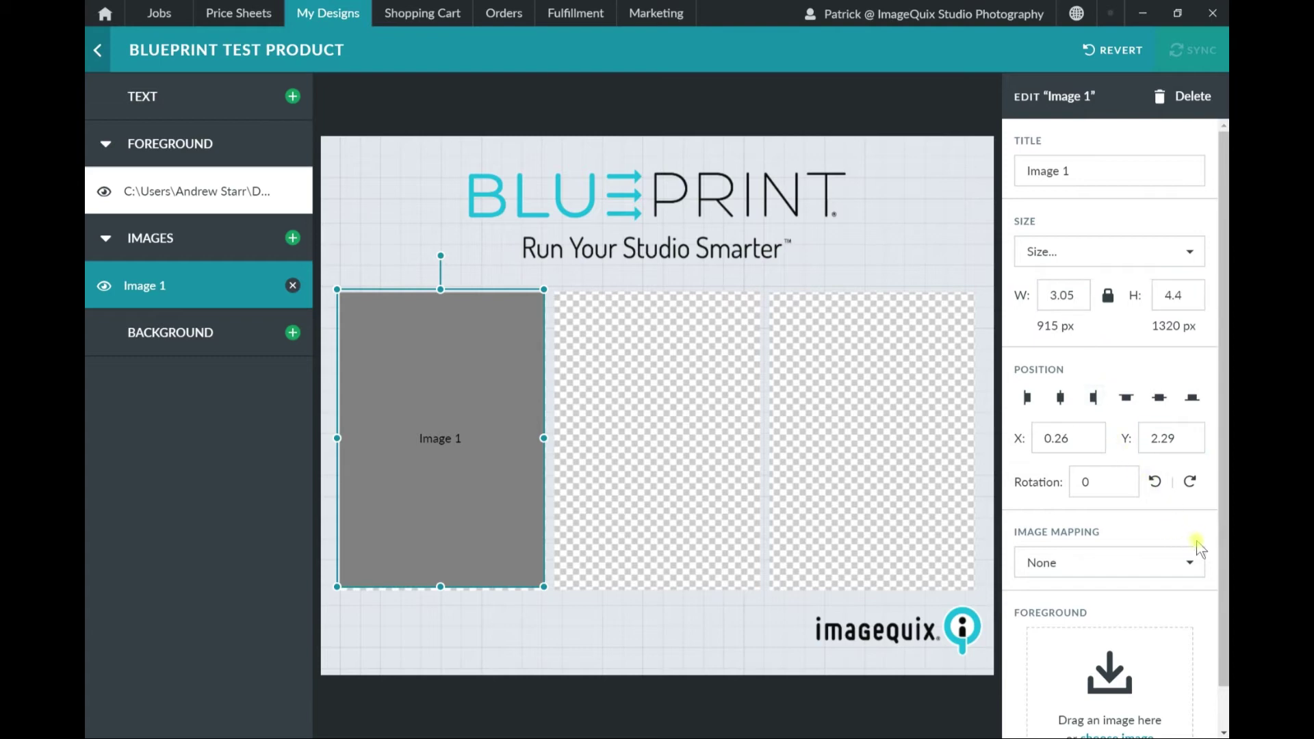
# - Set Image 1's image mapping to Group Image
pyautogui.click(1178, 565)
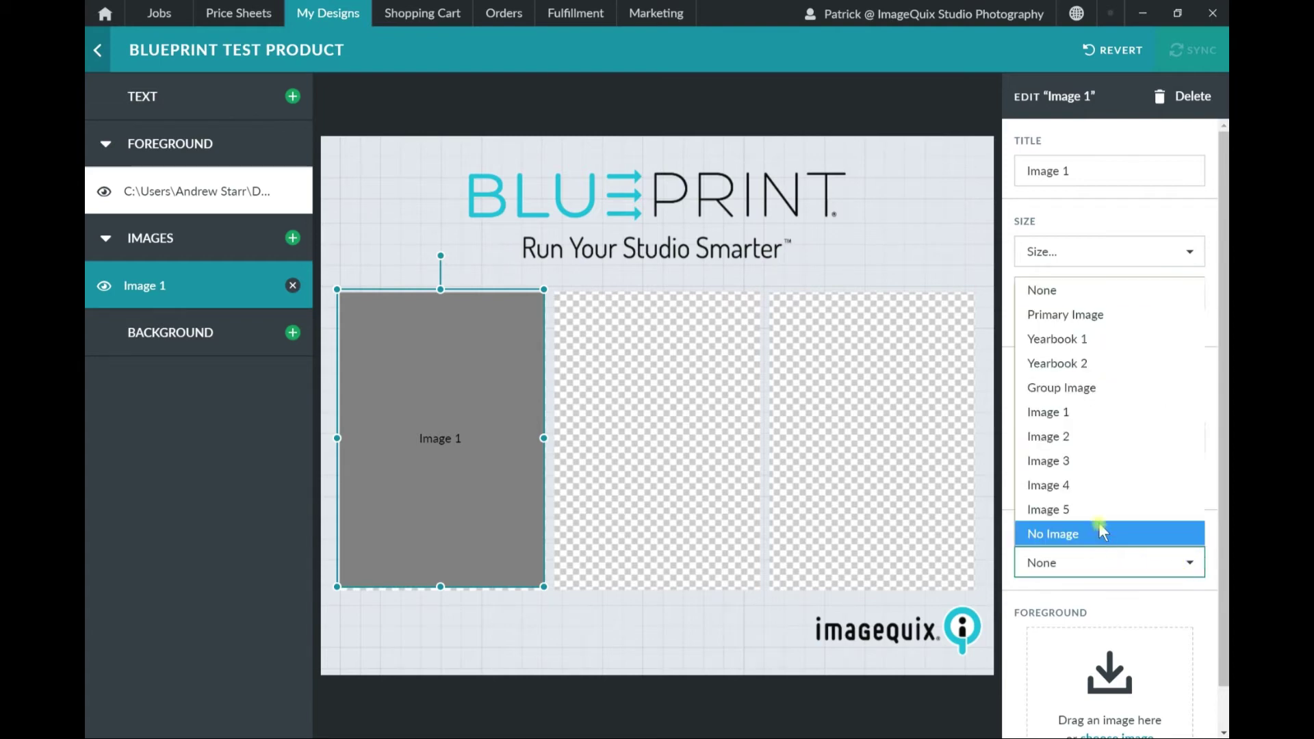
pyautogui.click(1076, 314)
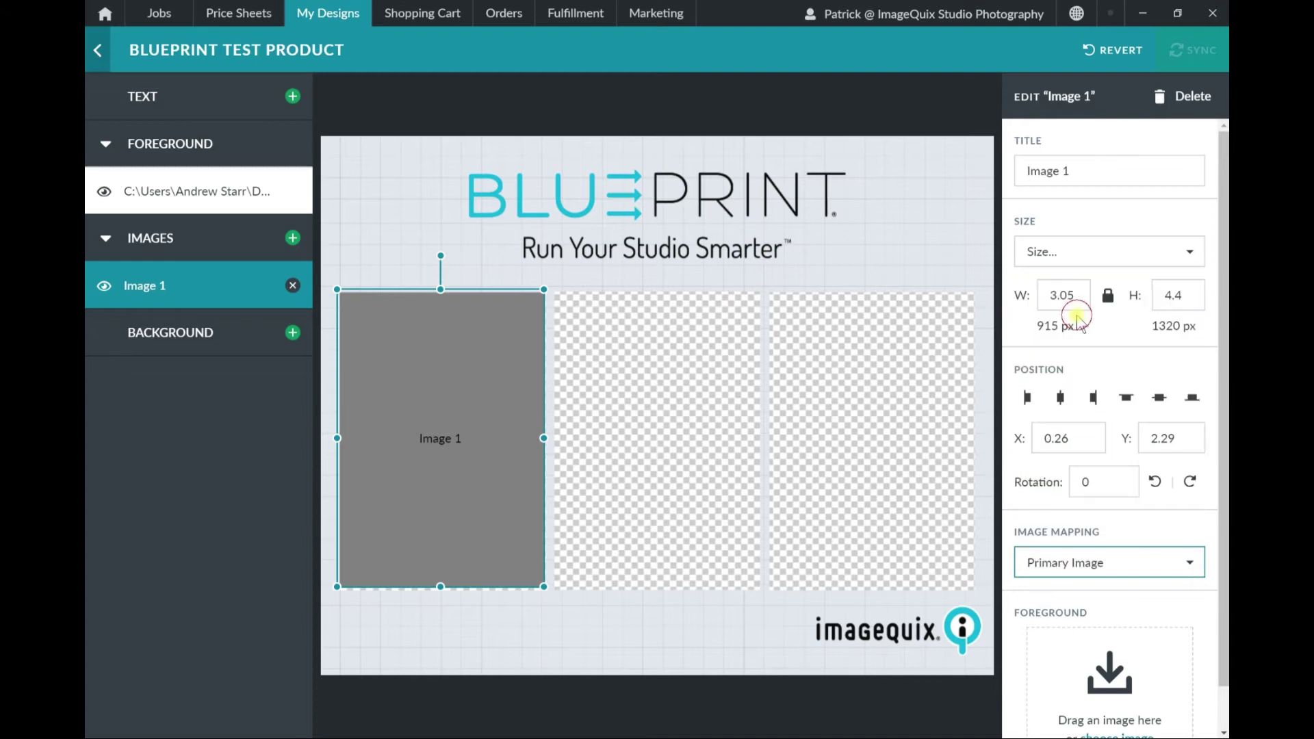
pyautogui.click(1159, 558)
pyautogui.click(1103, 392)
# - Add an image node sized to fill the middle panel and title it Image 2
pyautogui.click(292, 239)
pyautogui.moveTo(402, 207); pyautogui.dragTo(576, 323)
pyautogui.moveTo(655, 465); pyautogui.dragTo(658, 591)
pyautogui.moveTo(568, 442); pyautogui.dragTo(548, 440)
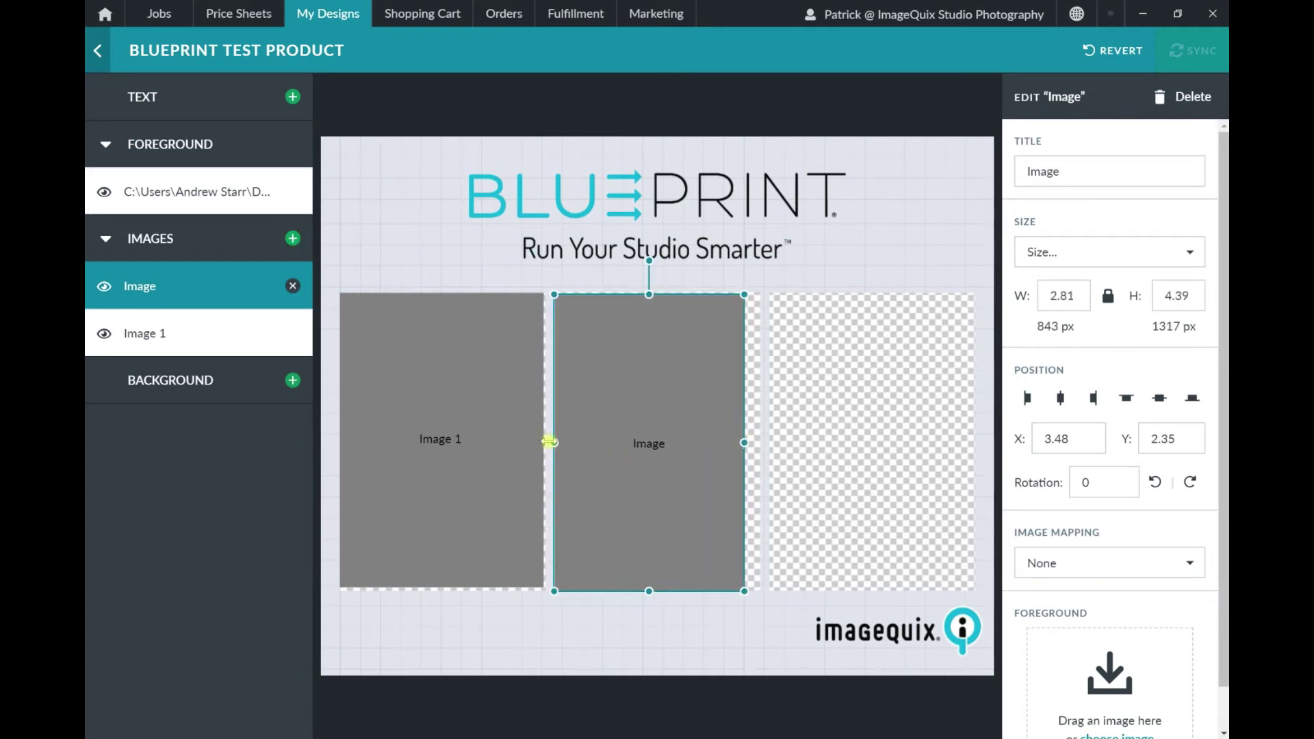
pyautogui.moveTo(745, 443); pyautogui.dragTo(759, 441)
pyautogui.click(219, 335)
pyautogui.click(1163, 179)
pyautogui.press('BackSpace')
pyautogui.write('2')
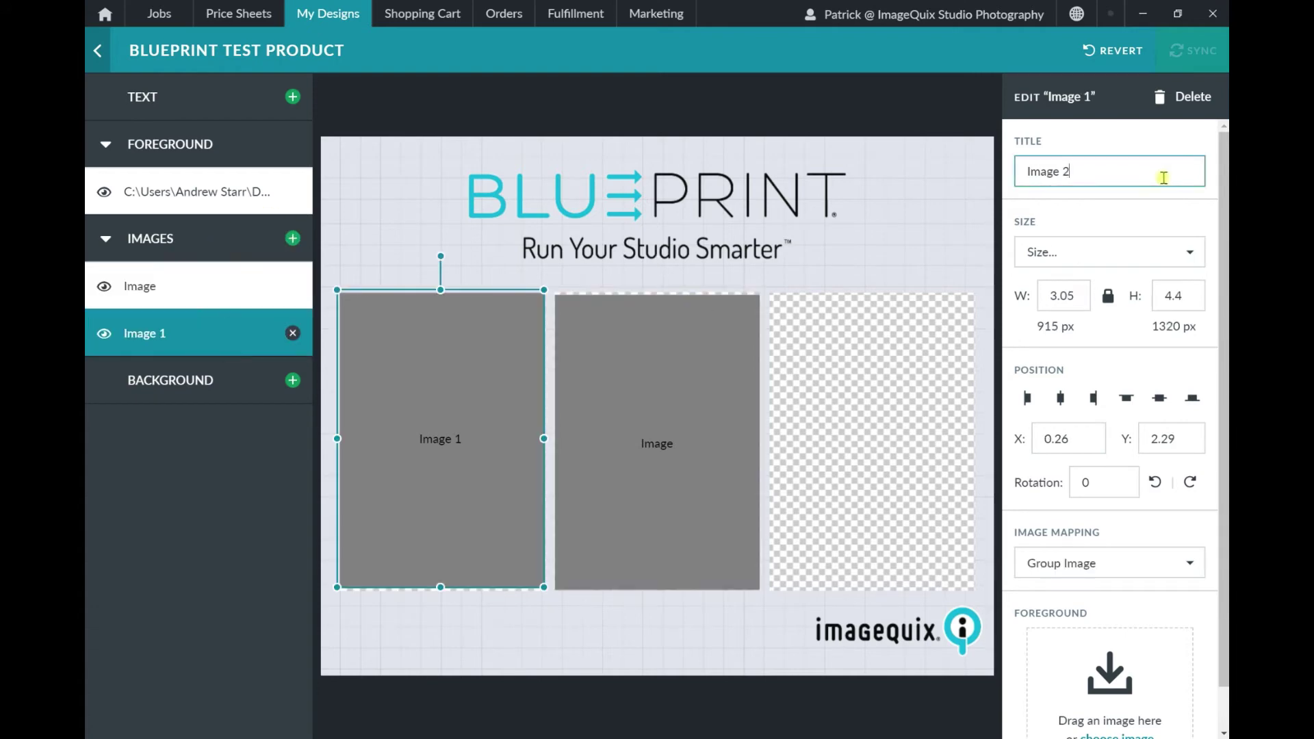
# - Add an image node filling the right panel and title it Image 3
pyautogui.click(293, 238)
pyautogui.moveTo(809, 391); pyautogui.dragTo(769, 442)
pyautogui.moveTo(962, 442); pyautogui.dragTo(973, 444)
pyautogui.click(1087, 170)
pyautogui.write('3')
pyautogui.press('Return')
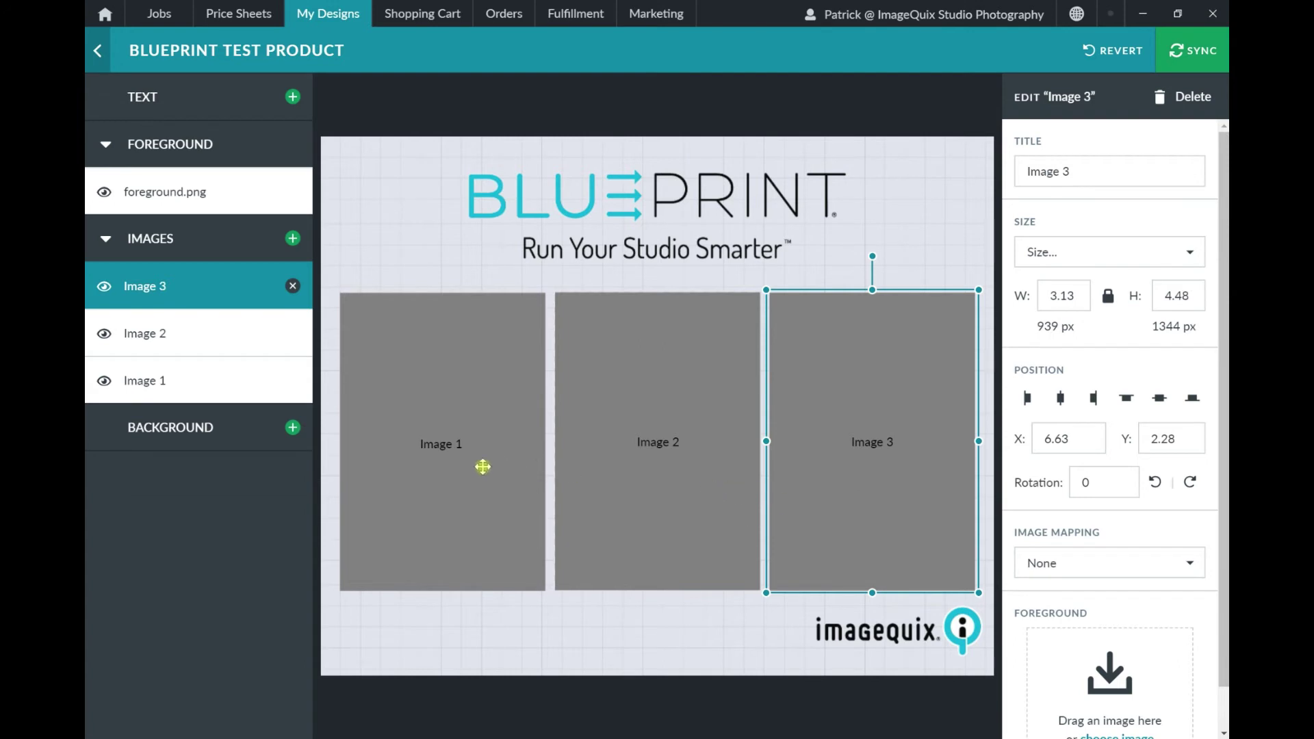
# - Add a text node at the bottom-left titled First and Last Name
pyautogui.click(292, 96)
pyautogui.moveTo(439, 199); pyautogui.dragTo(422, 643)
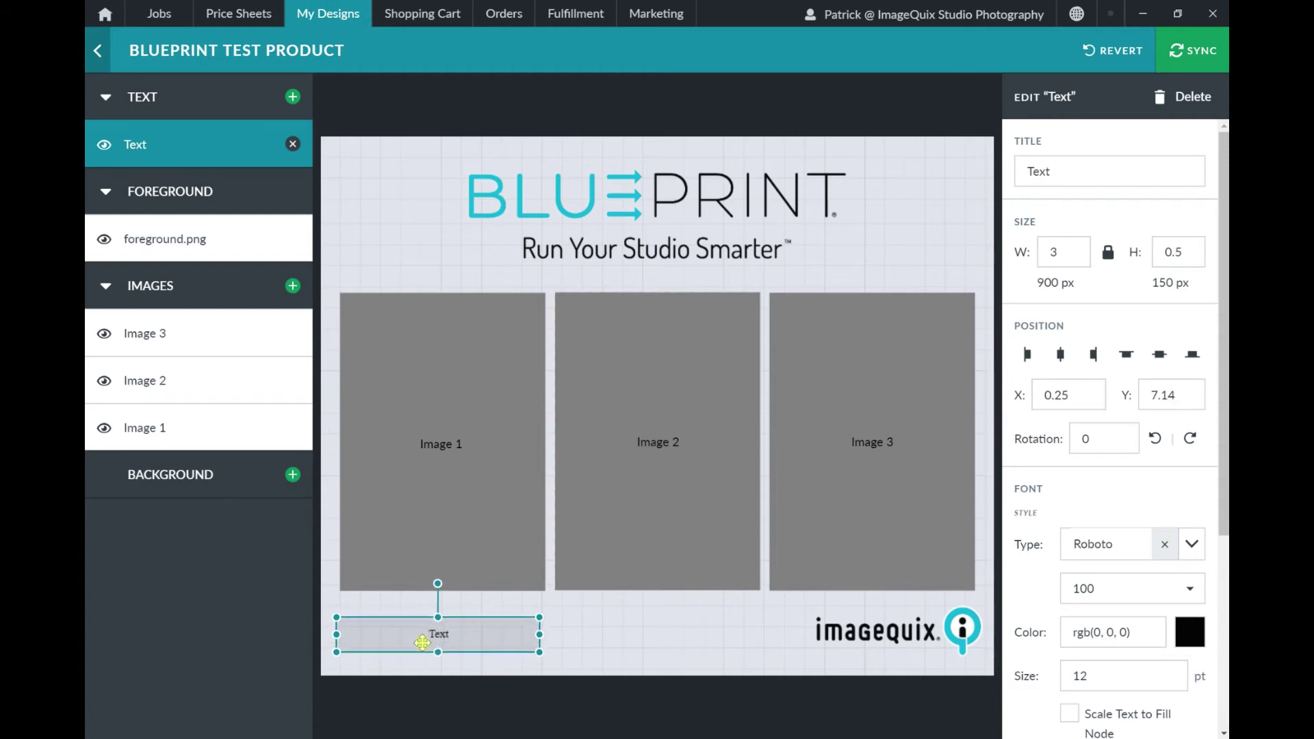
pyautogui.moveTo(1165, 168); pyautogui.dragTo(1009, 169)
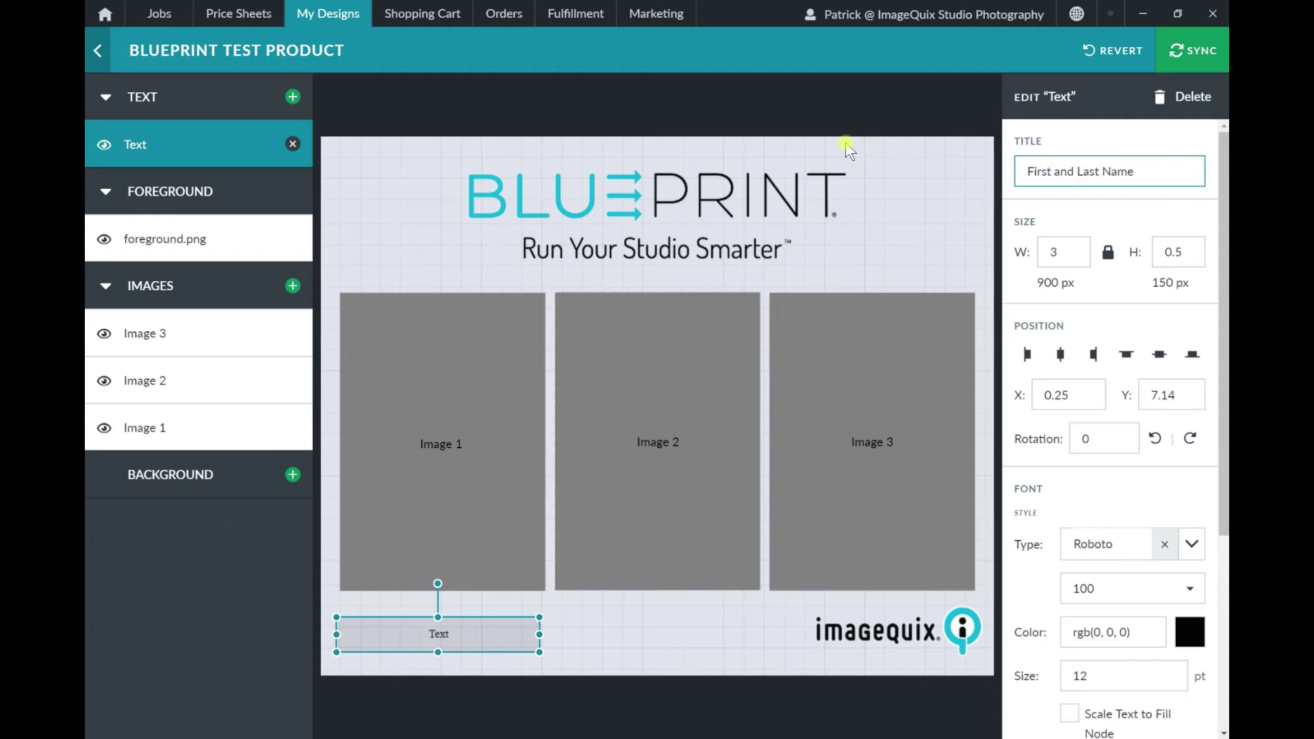
pyautogui.moveTo(1223, 176); pyautogui.dragTo(1222, 312)
# - Set the name text in Questrial and enable Scale Text to Fill Node
pyautogui.click(1179, 351)
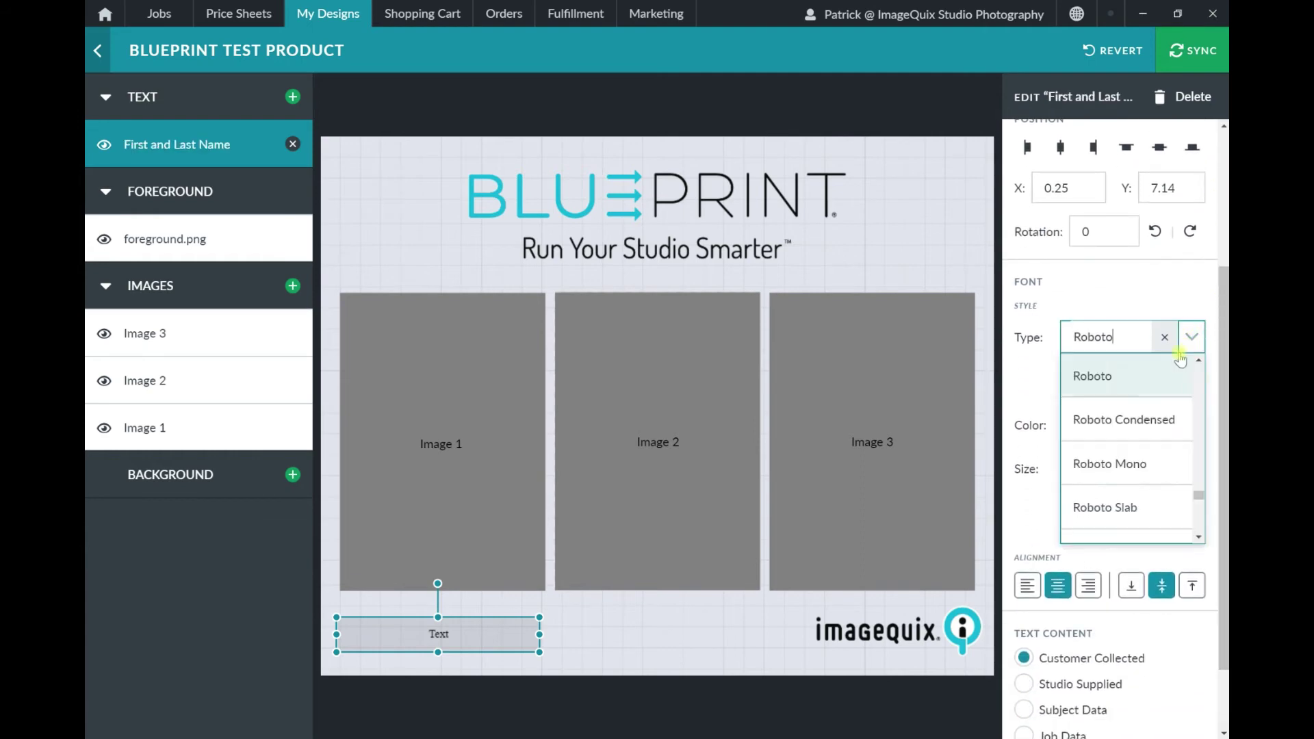
pyautogui.scroll(5, 1132, 427)
pyautogui.scroll(10, 1133, 428)
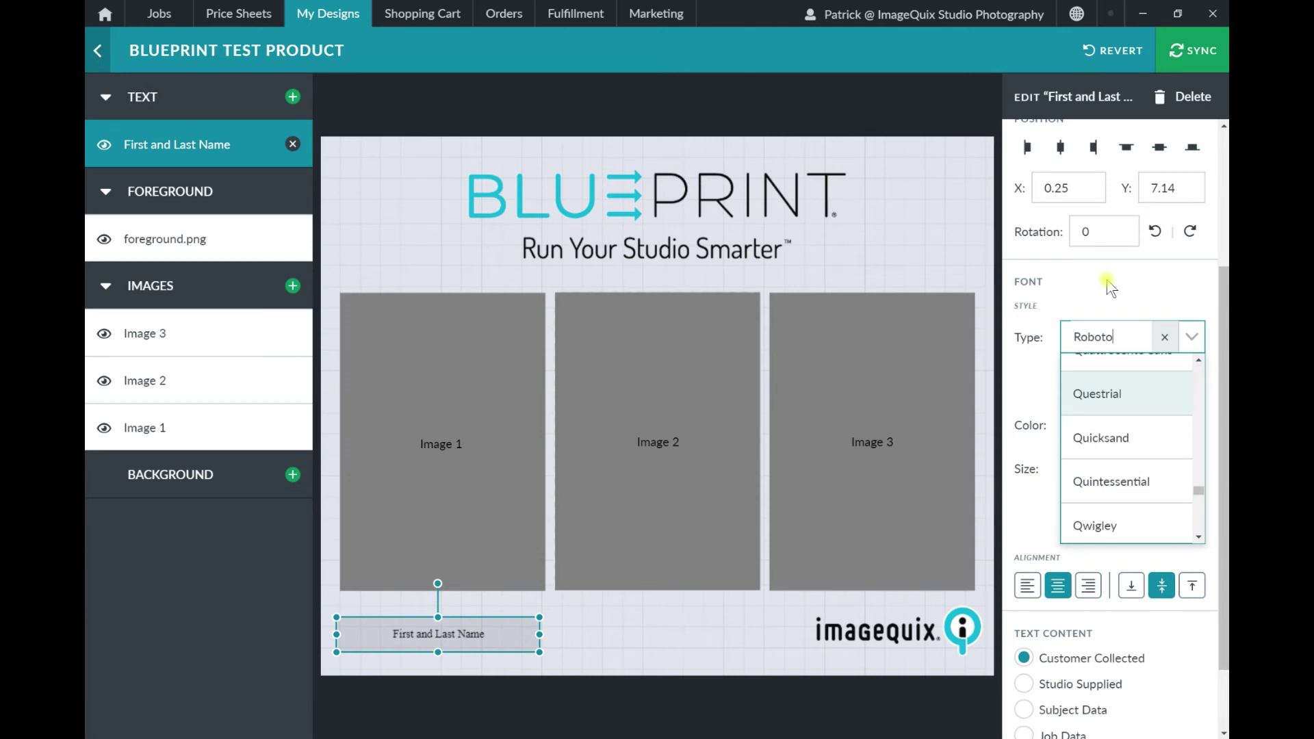
pyautogui.click(1108, 338)
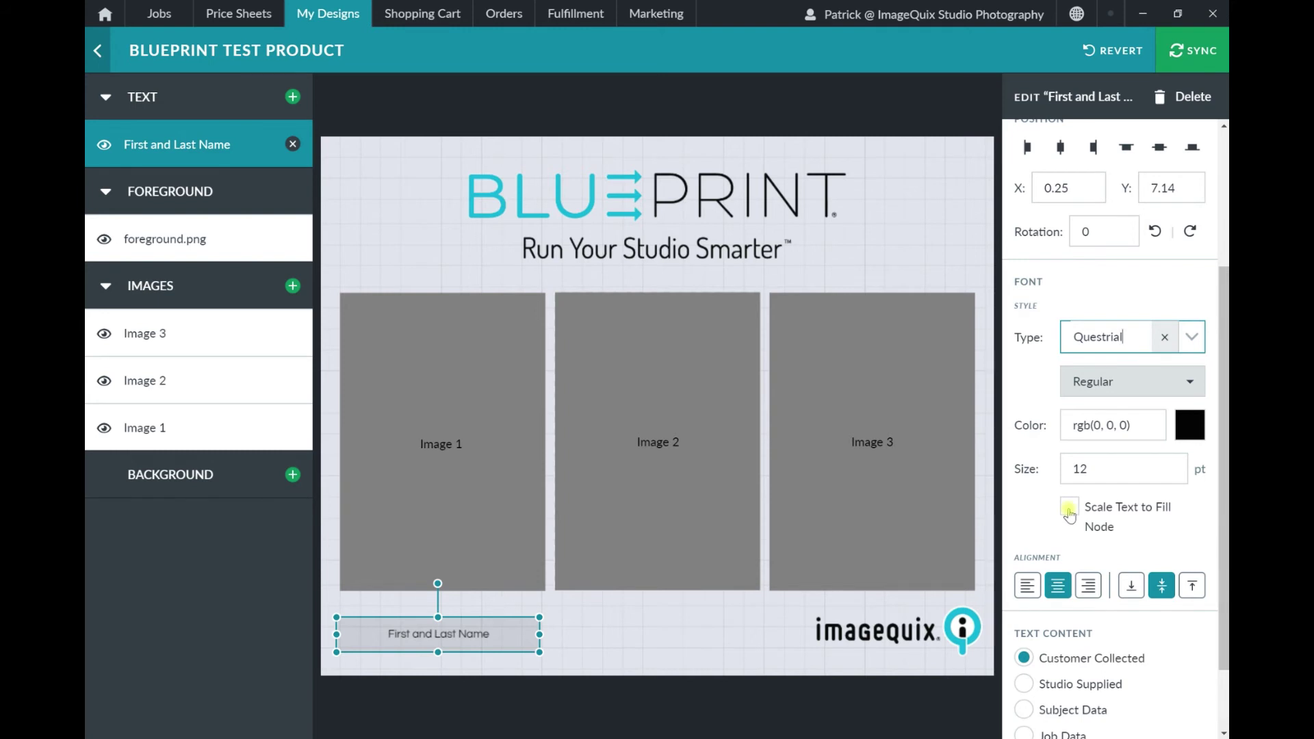
pyautogui.click(1069, 507)
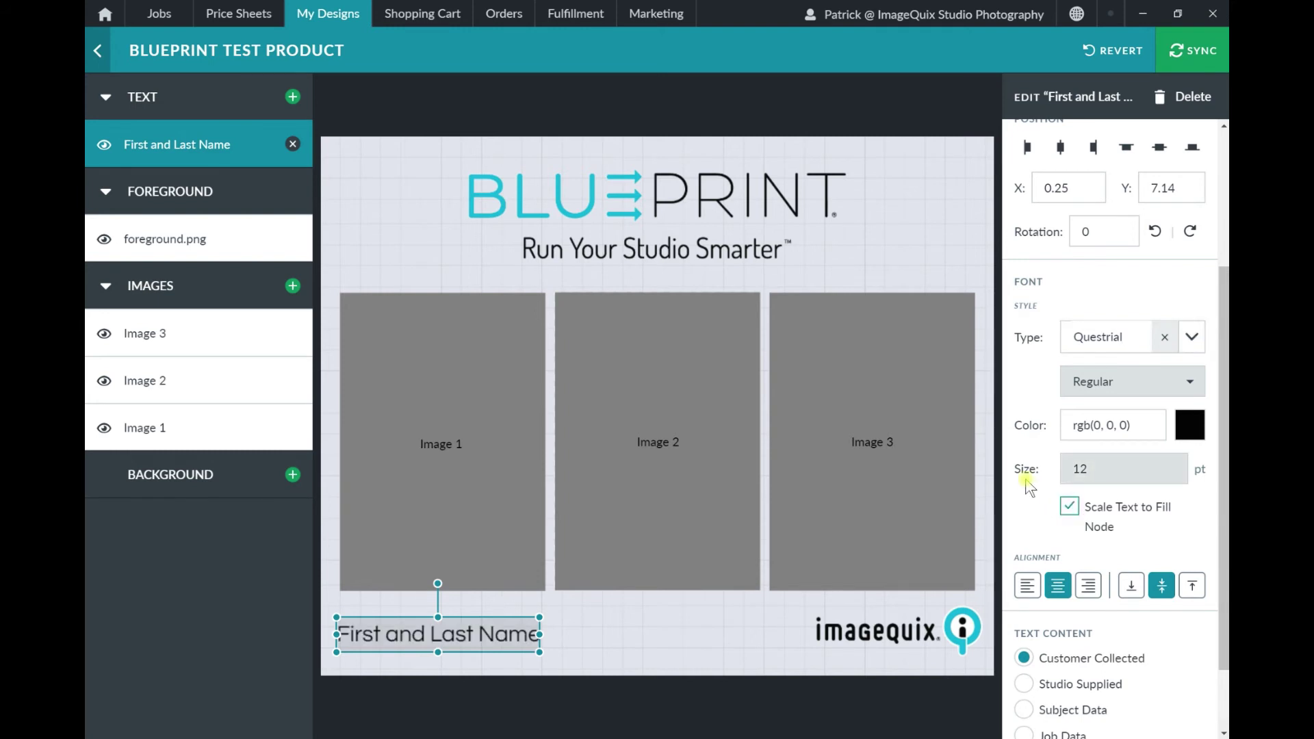
pyautogui.scroll(4, 1026, 469)
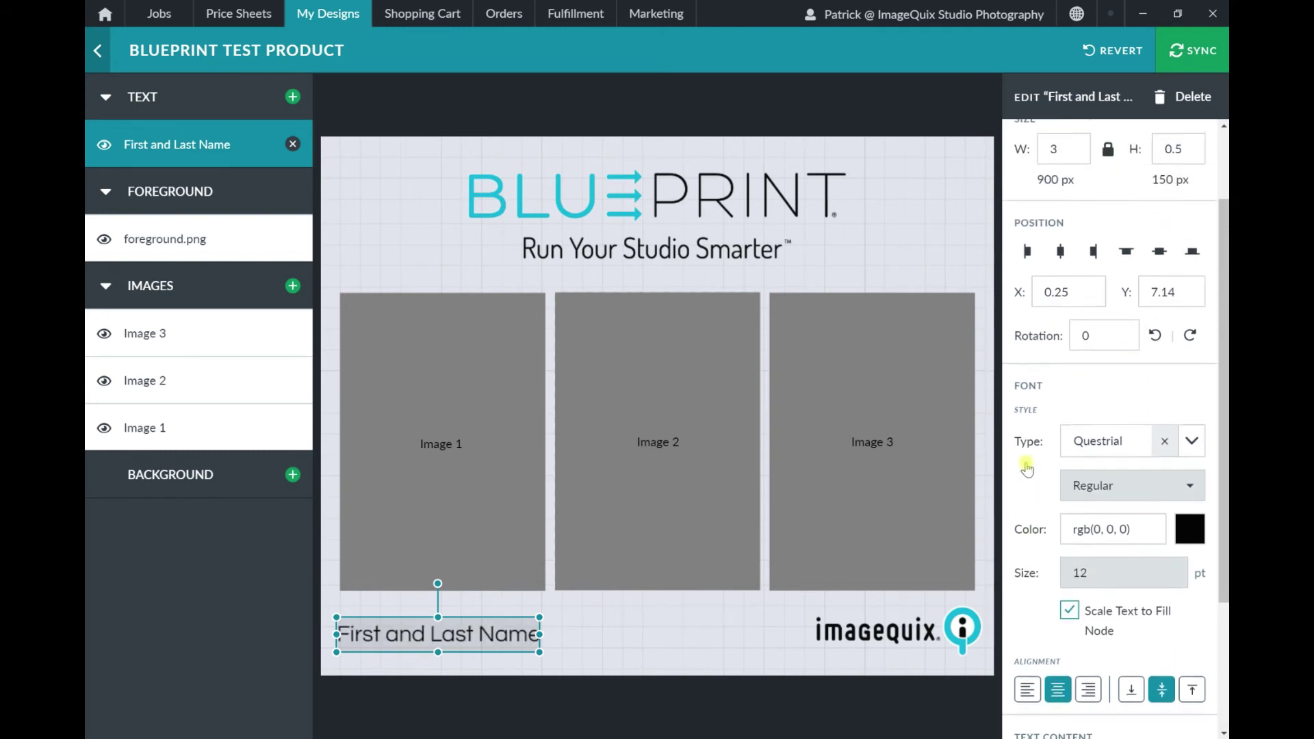
pyautogui.scroll(-5, 1030, 458)
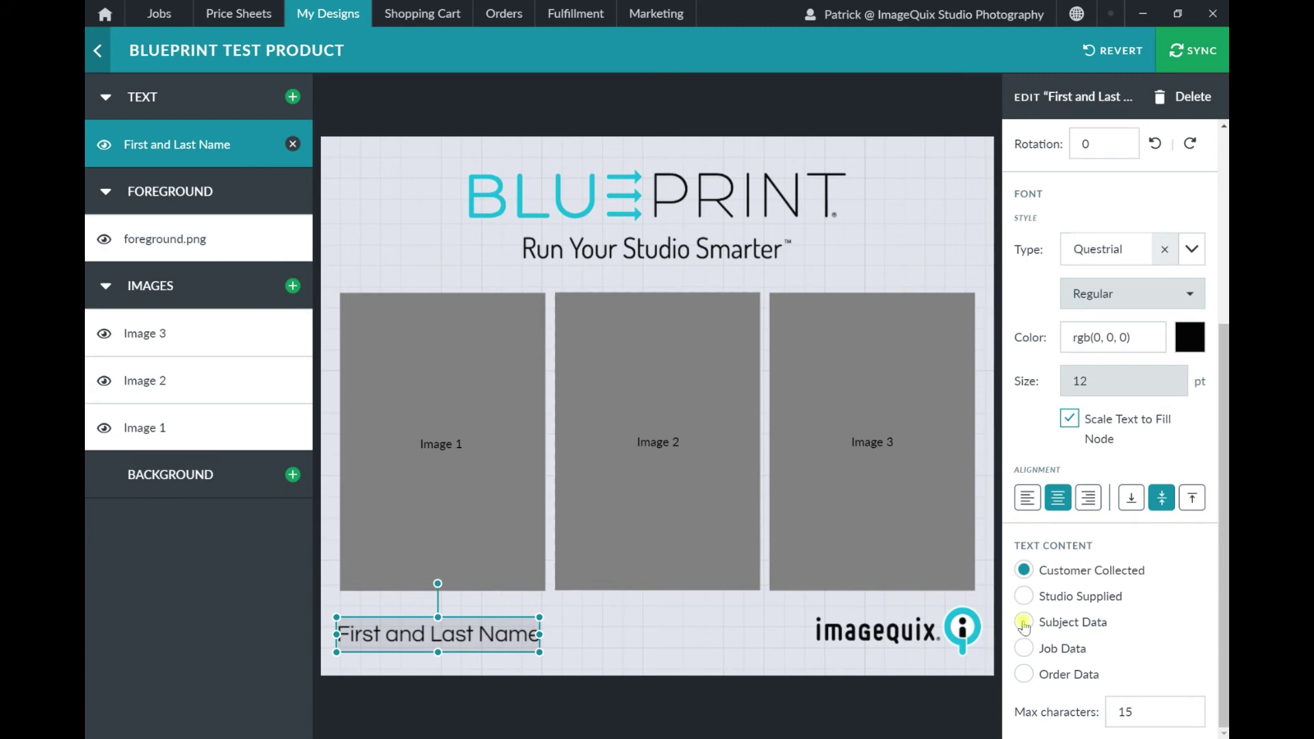
# - Fill the text content from Subject Data using First Name Last Name
pyautogui.click(1024, 623)
pyautogui.scroll(-1, 1024, 624)
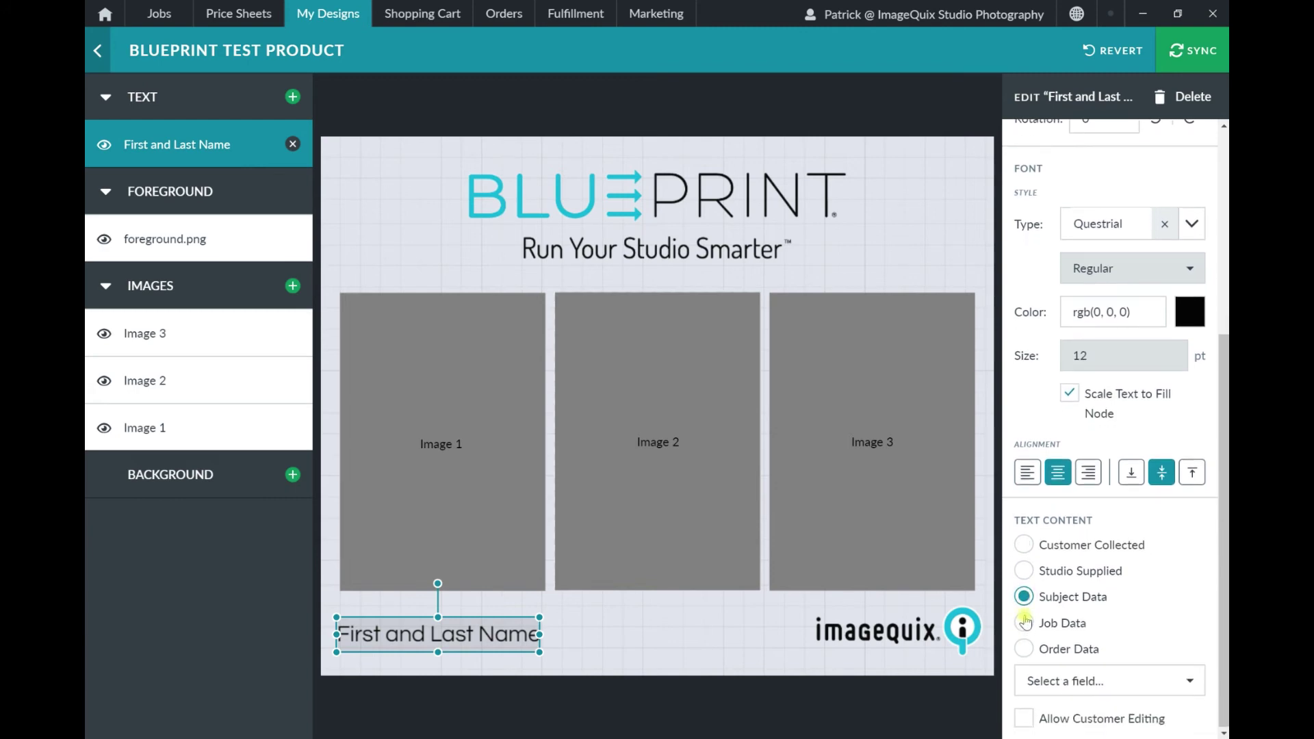
pyautogui.click(1114, 679)
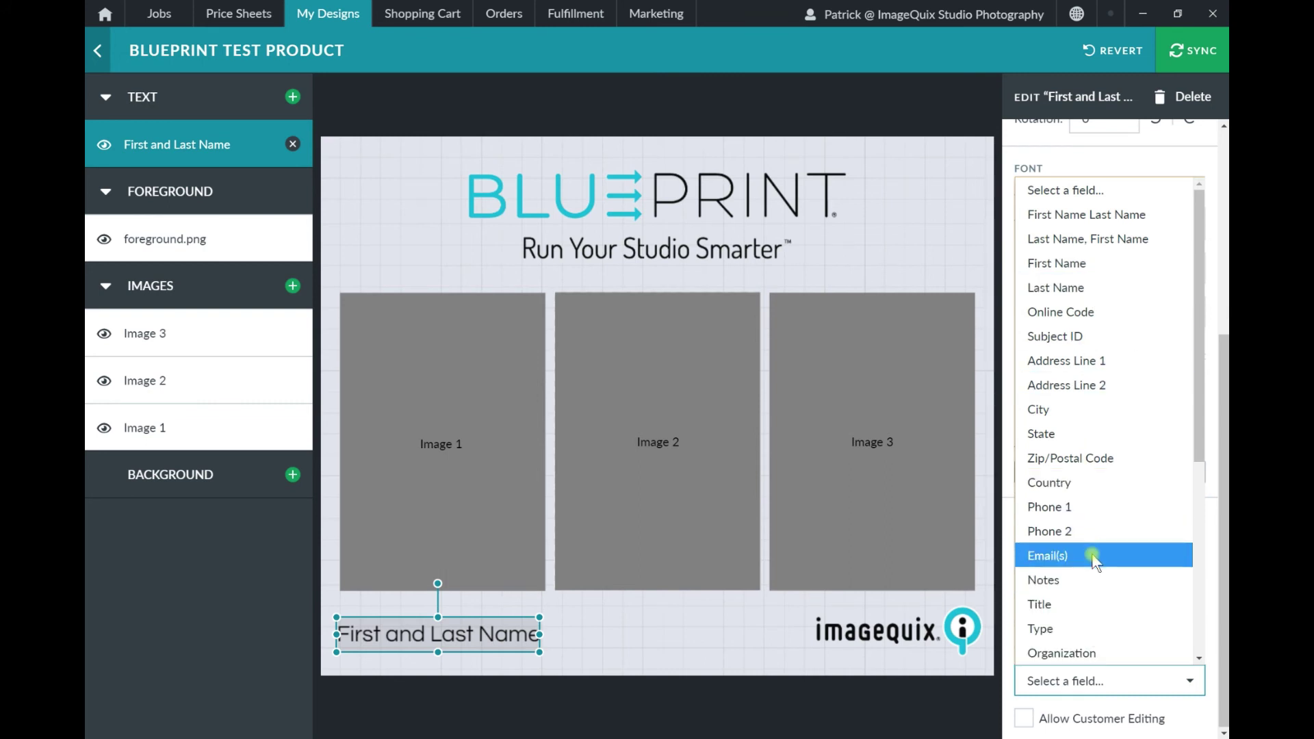
pyautogui.click(1057, 214)
pyautogui.scroll(3, 1187, 616)
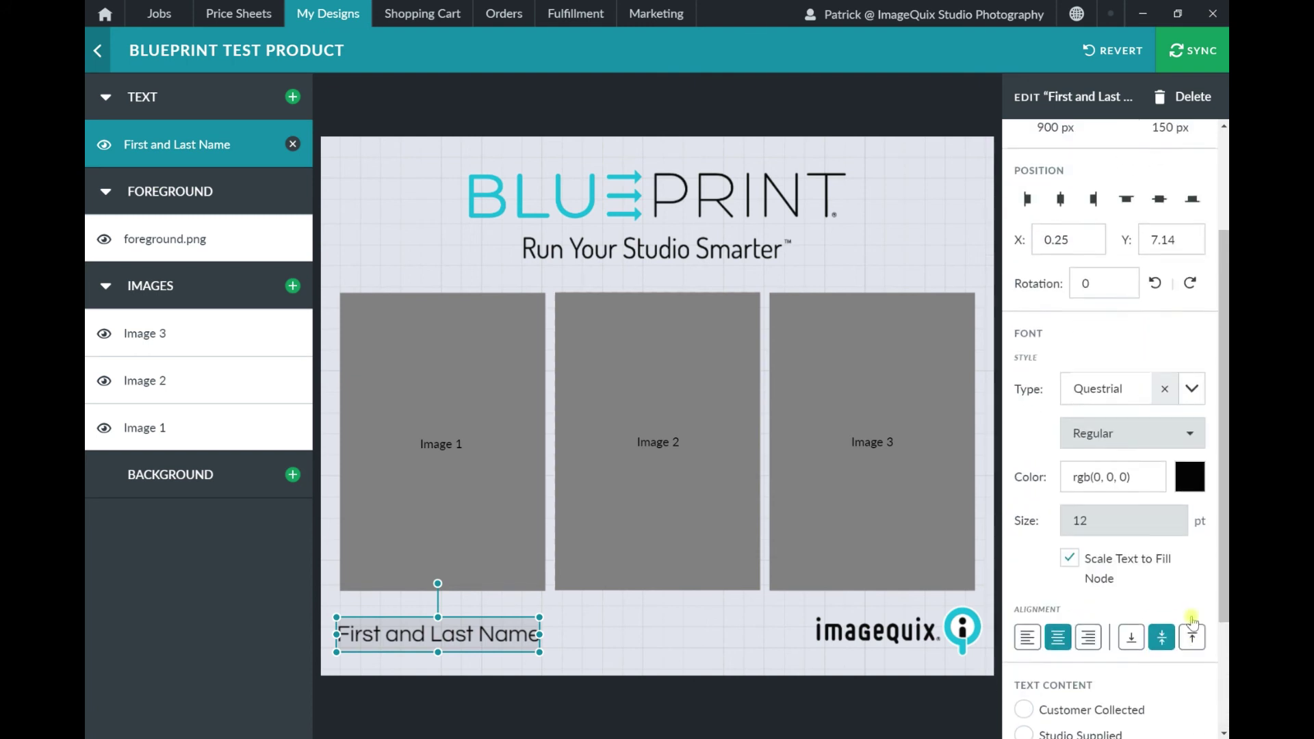
pyautogui.scroll(-3, 1187, 616)
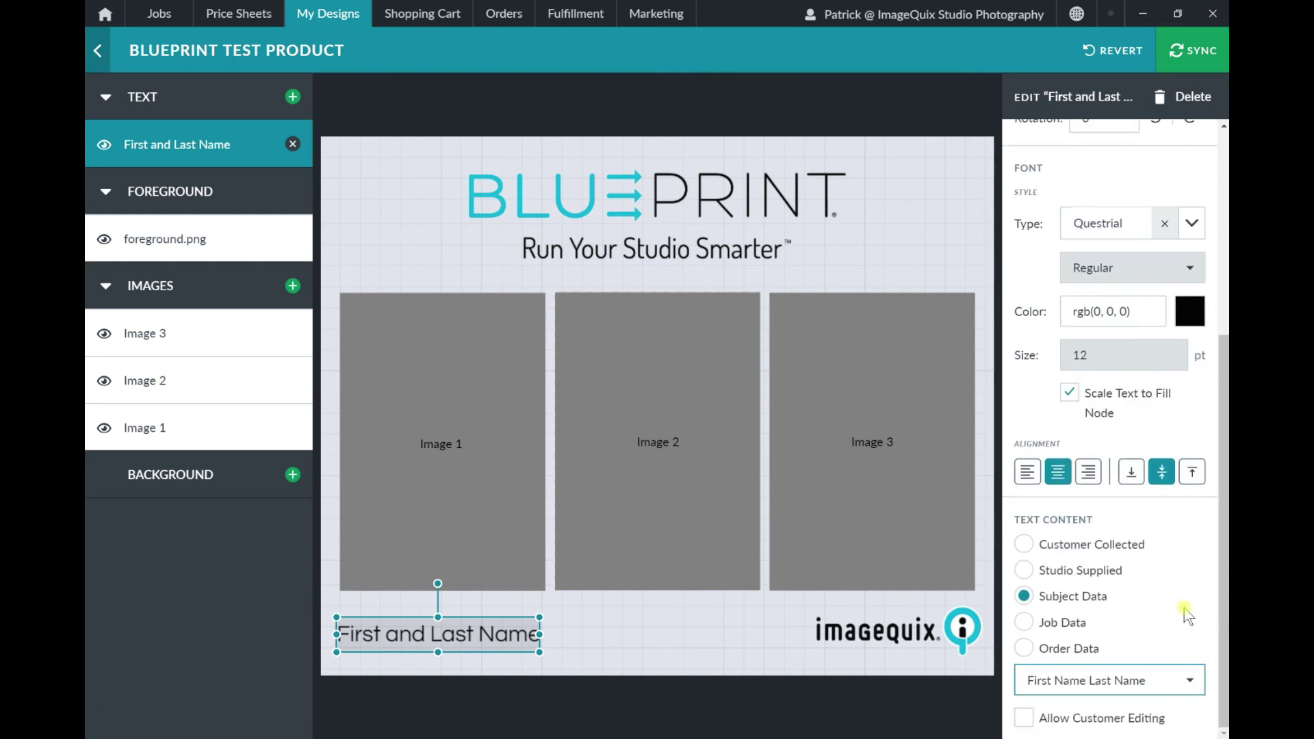
# - Allow customer editing of the name text and sync the template
pyautogui.click(1025, 721)
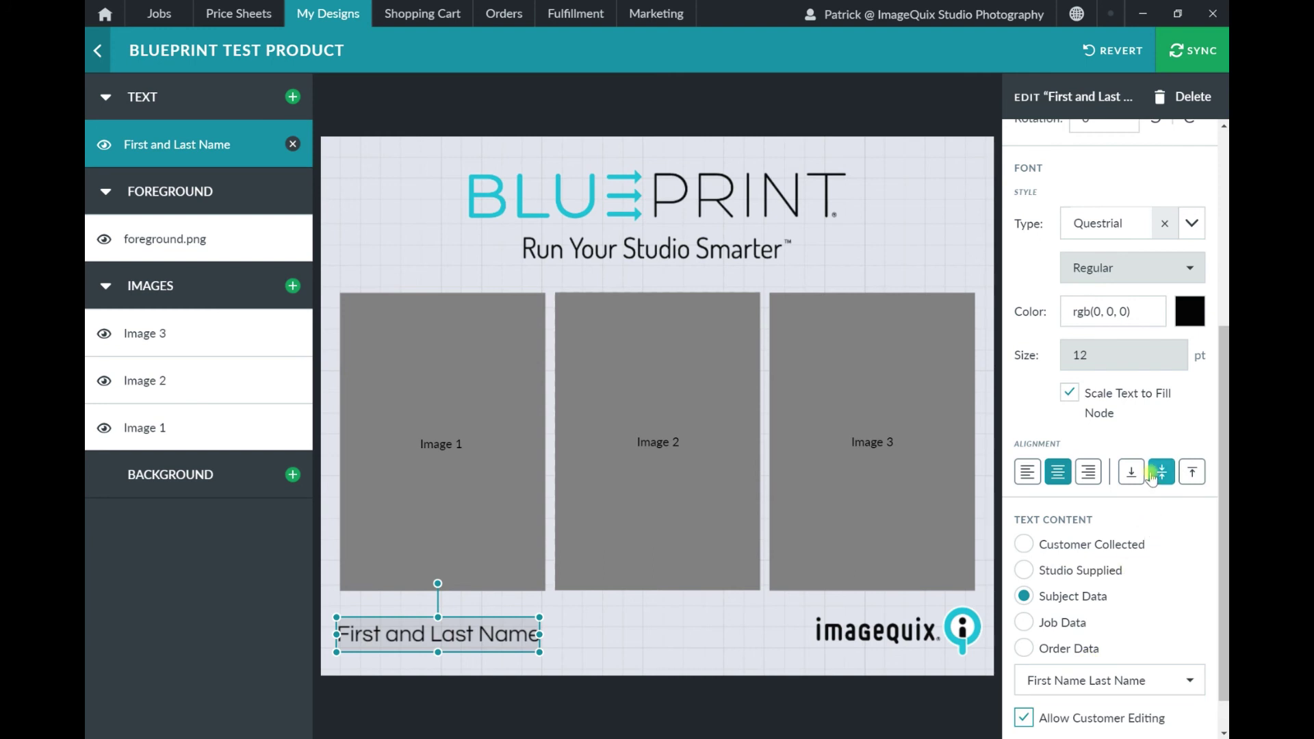
pyautogui.scroll(-1, 1152, 477)
pyautogui.scroll(5, 1149, 477)
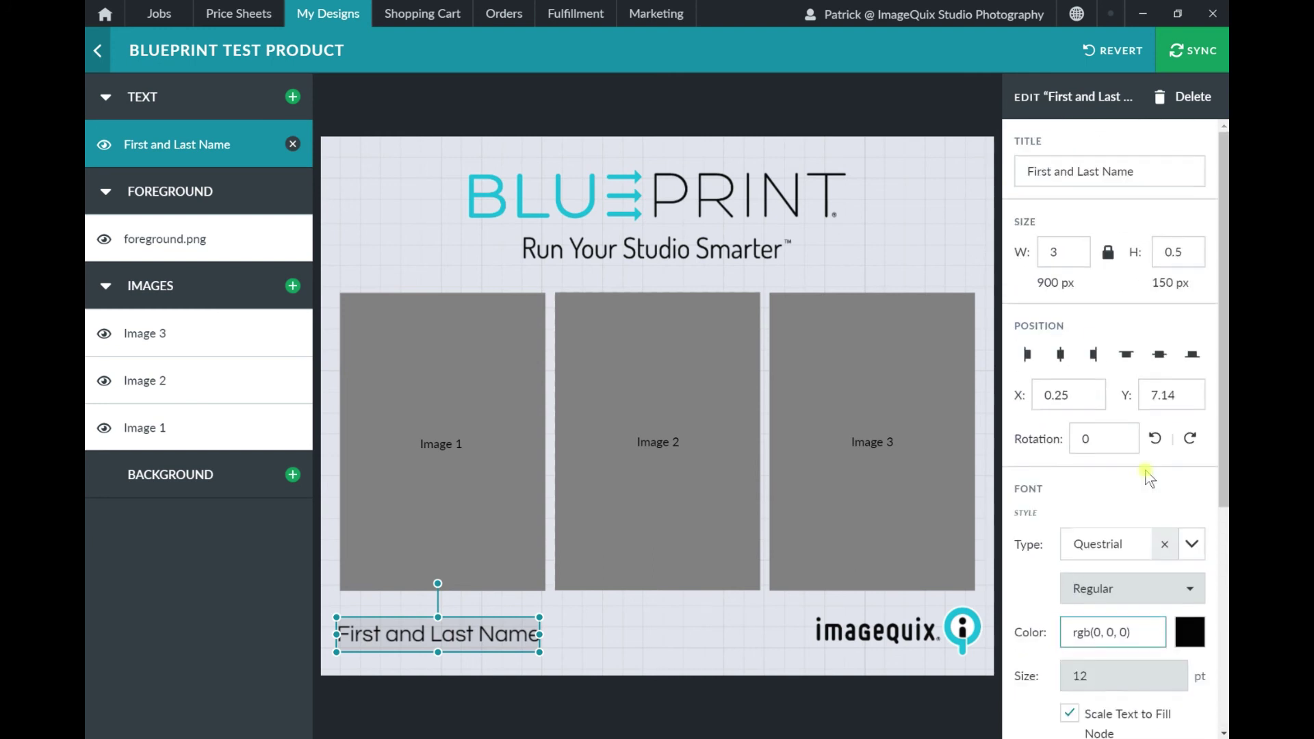
pyautogui.click(1184, 62)
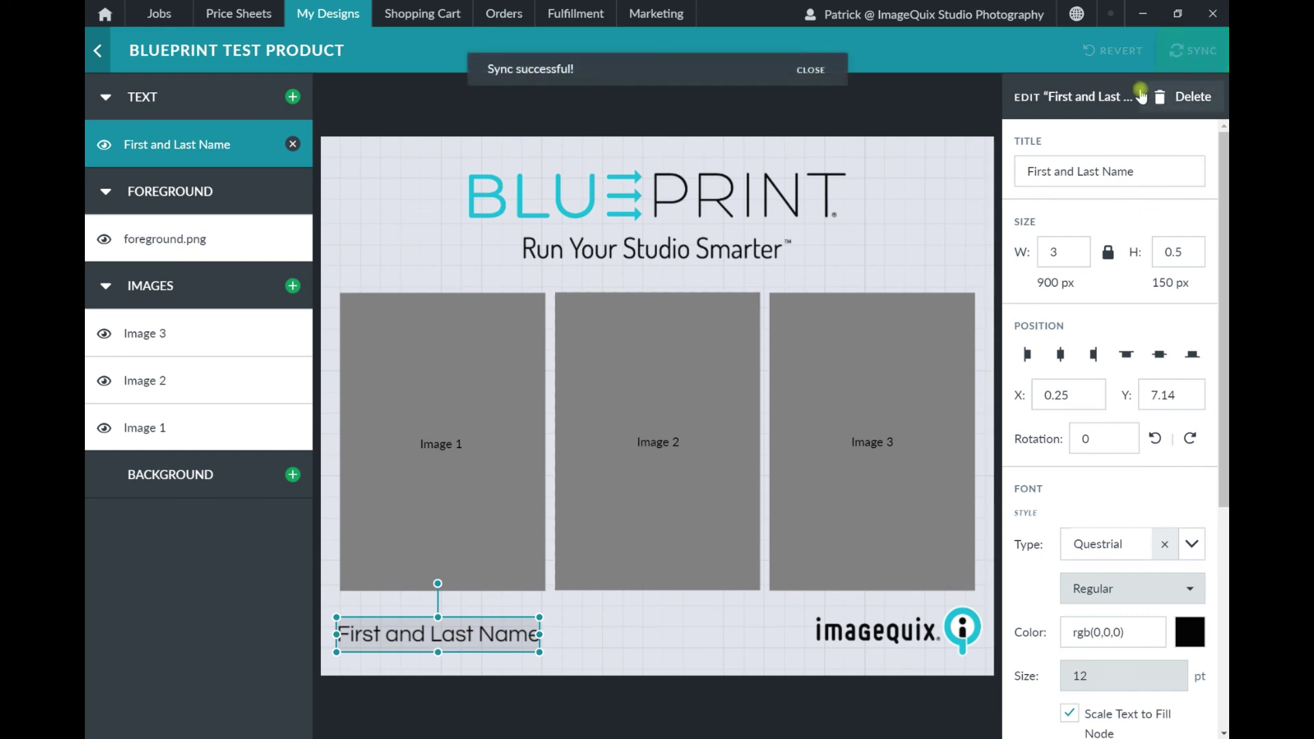